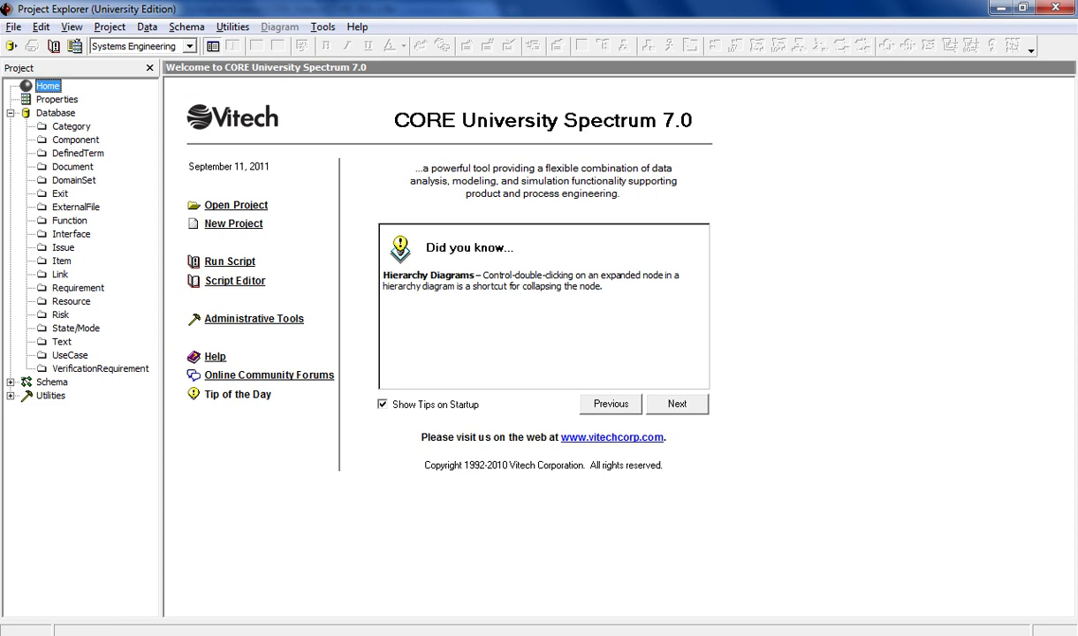
Create a new element in the Requirement class, keeping the default name
{"action": "left_click", "coordinate": [70, 126]}
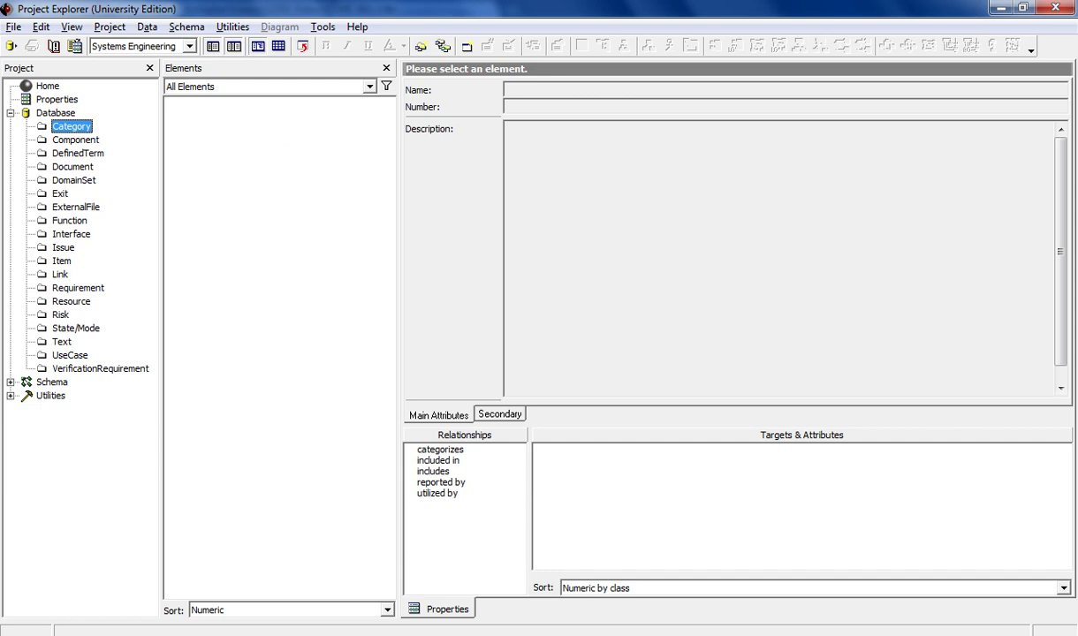
{"action": "left_click", "coordinate": [77, 288]}
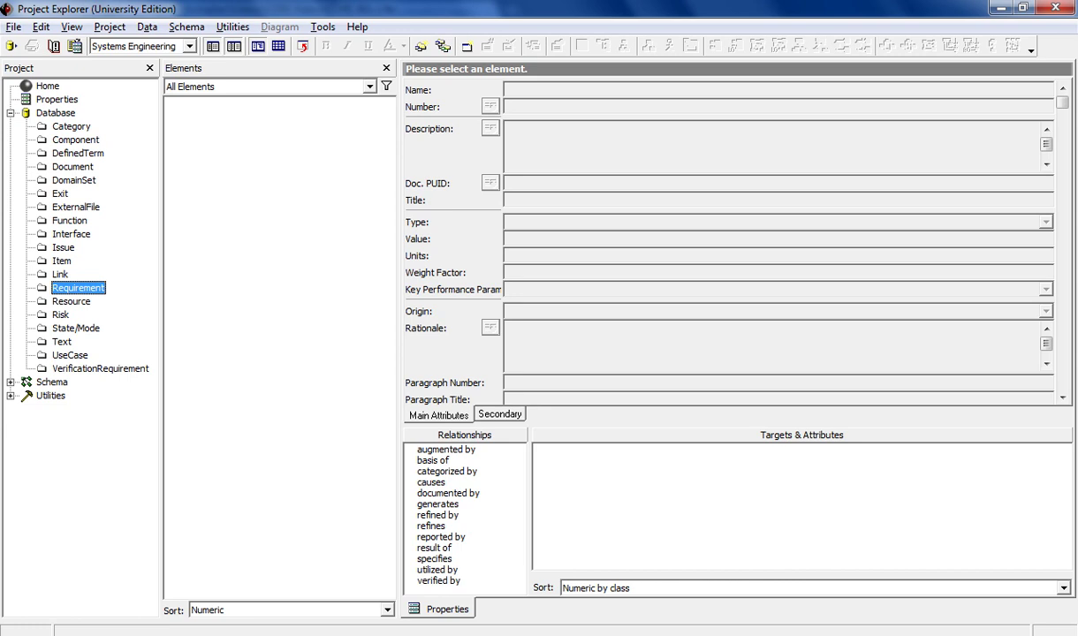
{"action": "left_click", "coordinate": [278, 103]}
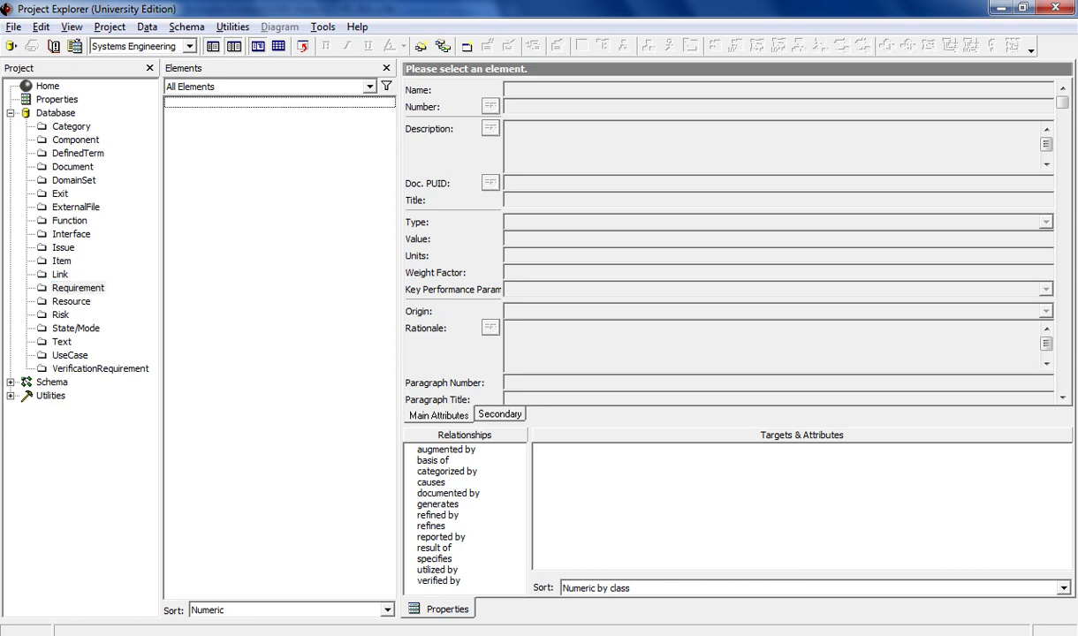
{"action": "right_click", "coordinate": [233, 143]}
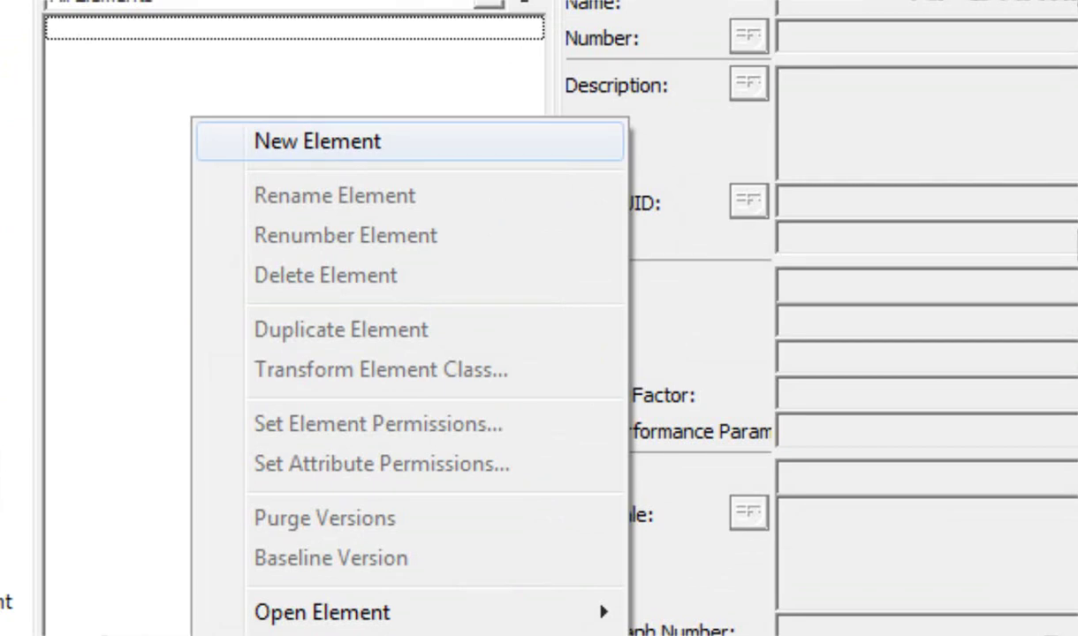
{"action": "left_click", "coordinate": [232, 143]}
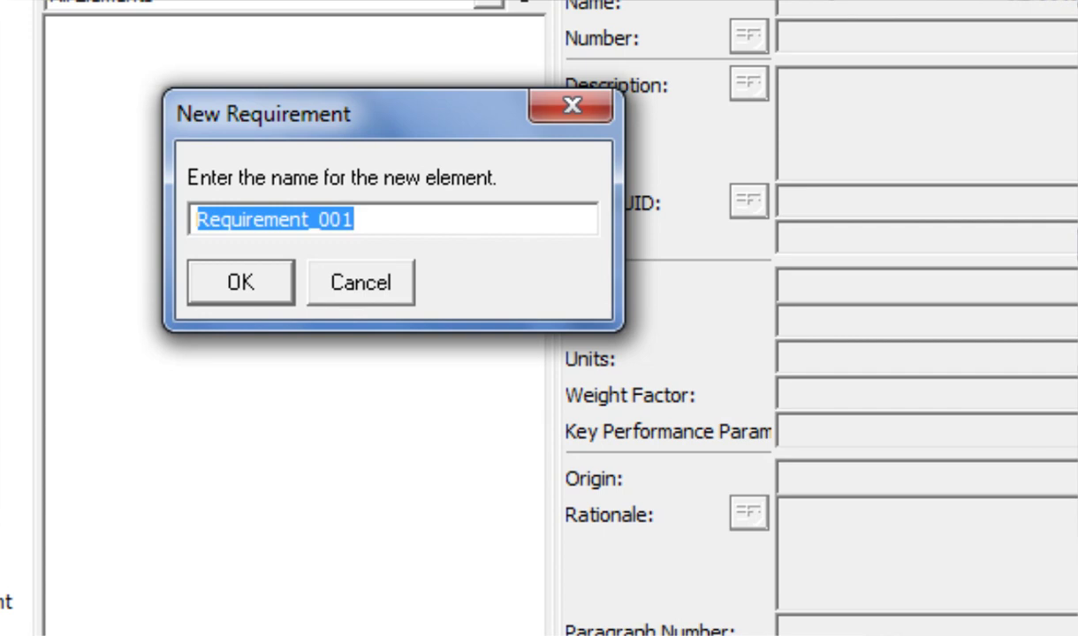
{"action": "key", "text": "Return"}
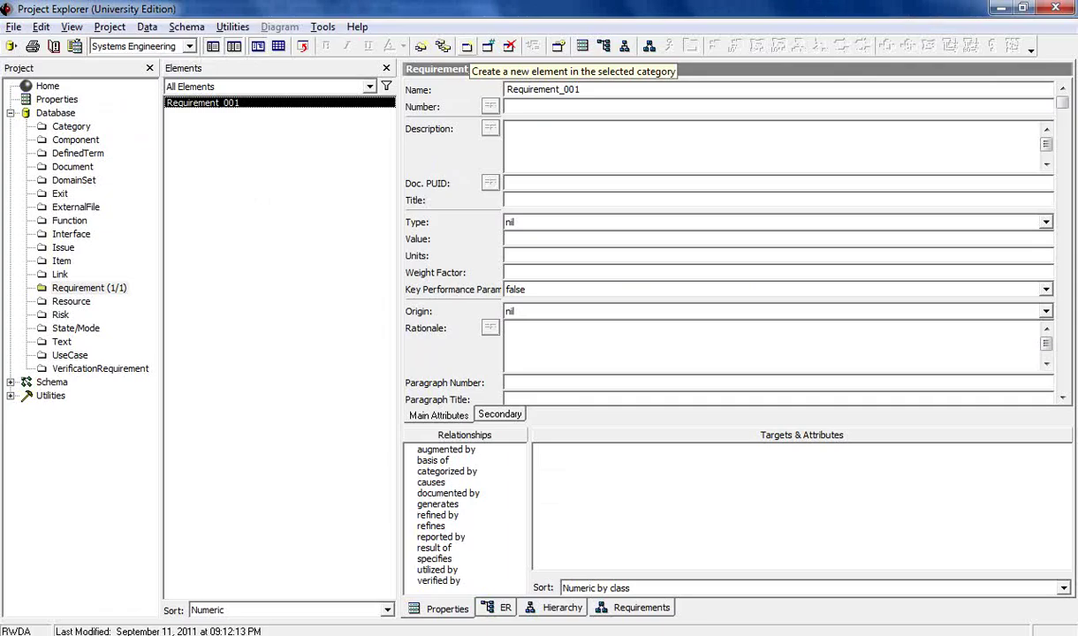
Add two more elements to the Requirement class, accepting the default name for each
{"action": "left_click", "coordinate": [462, 162]}
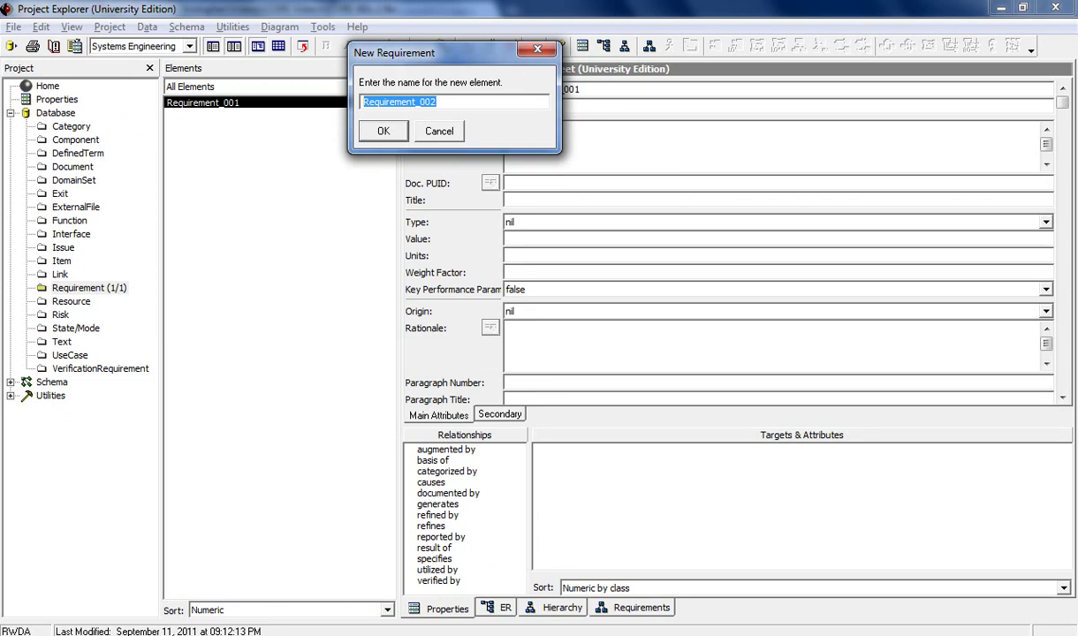
{"action": "key", "text": "Return"}
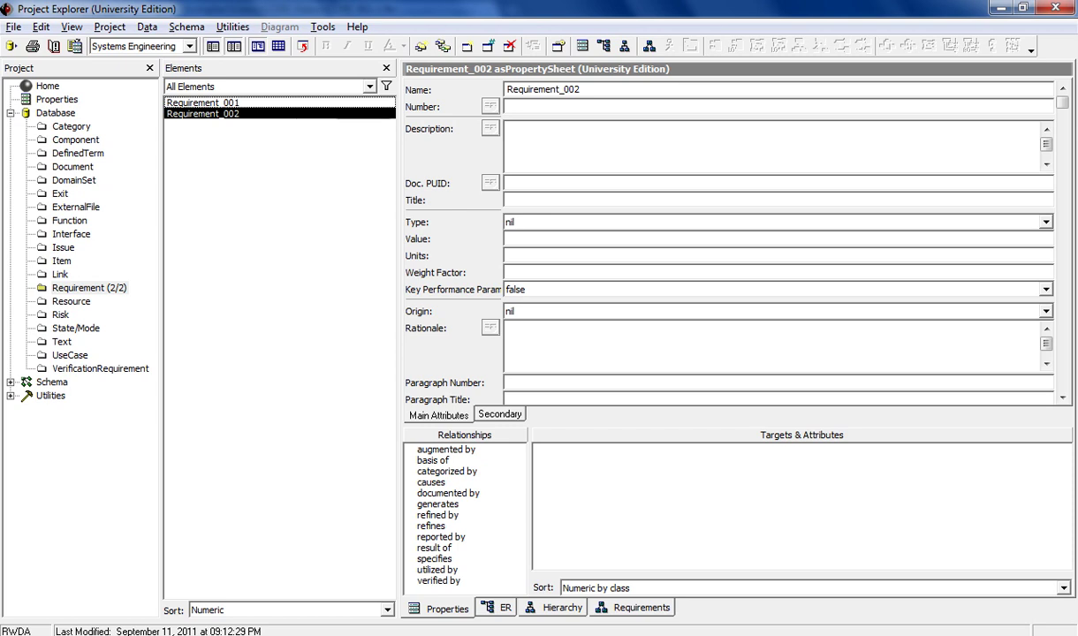
{"action": "left_click", "coordinate": [509, 106]}
{"action": "key", "text": "ctrl+n"}
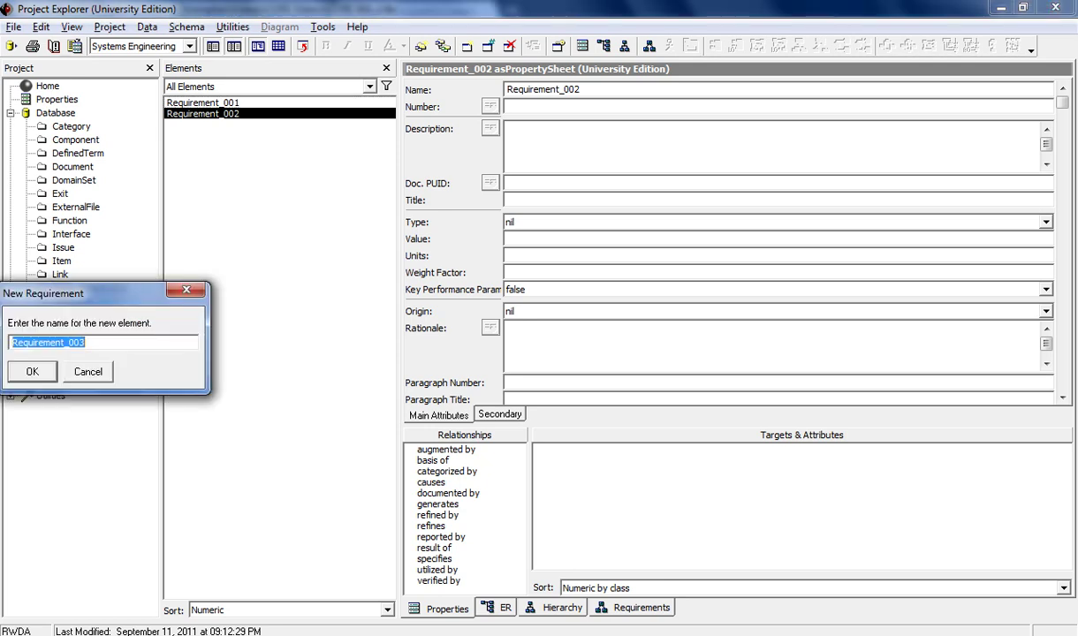
{"action": "key", "text": "Return"}
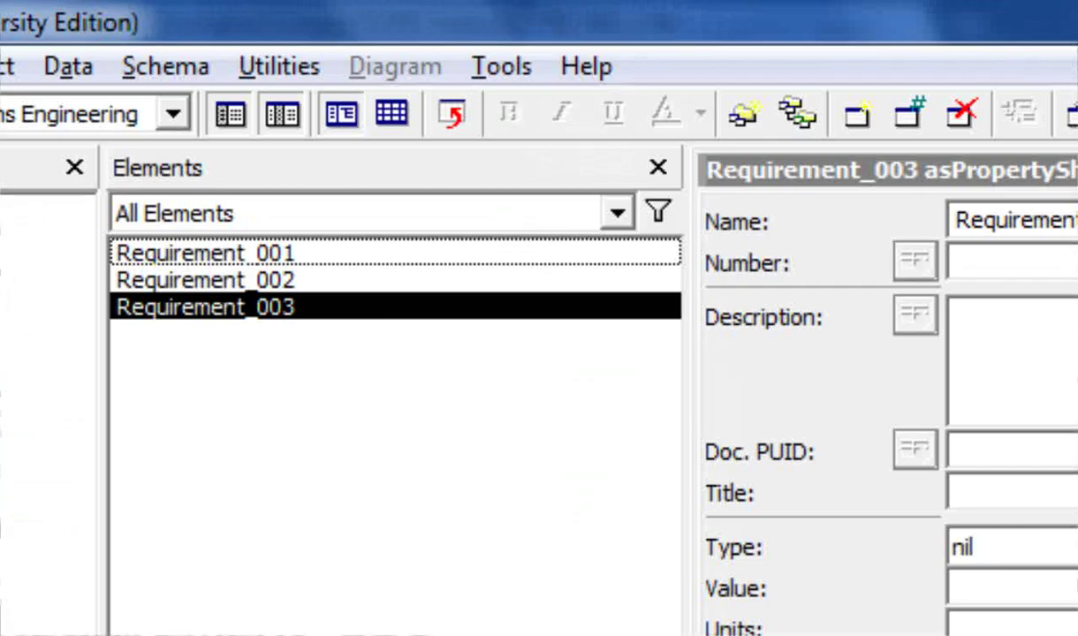
Add a fourth element to the Requirement class, accepting its default name
{"action": "key", "text": "alt+d"}
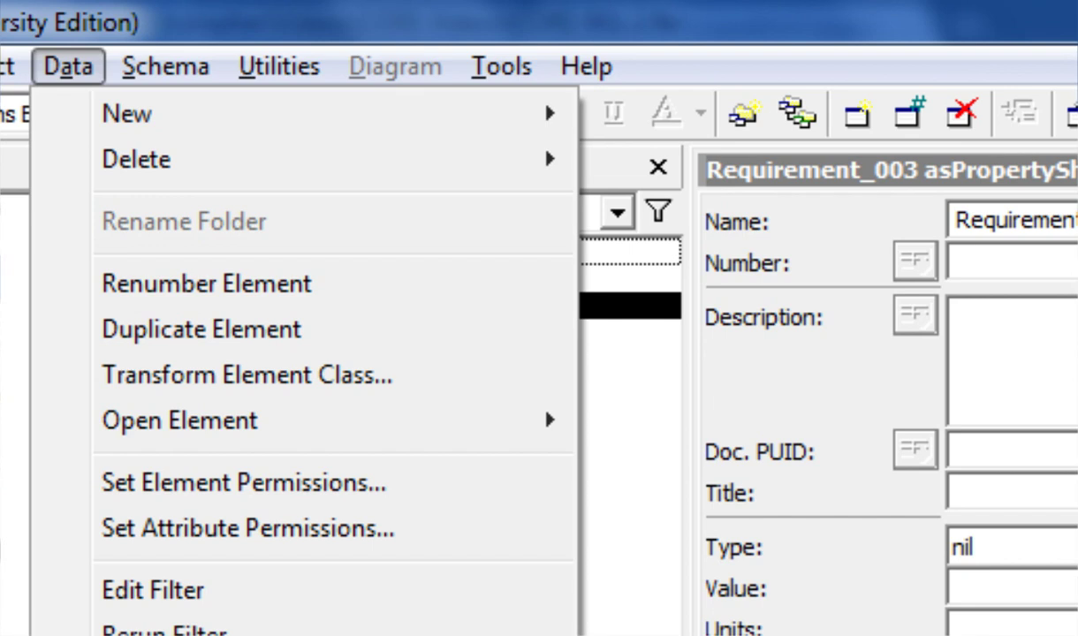
{"action": "key", "text": "Down"}
{"action": "key", "text": "Right"}
{"action": "key", "text": "Down"}
{"action": "key", "text": "Down"}
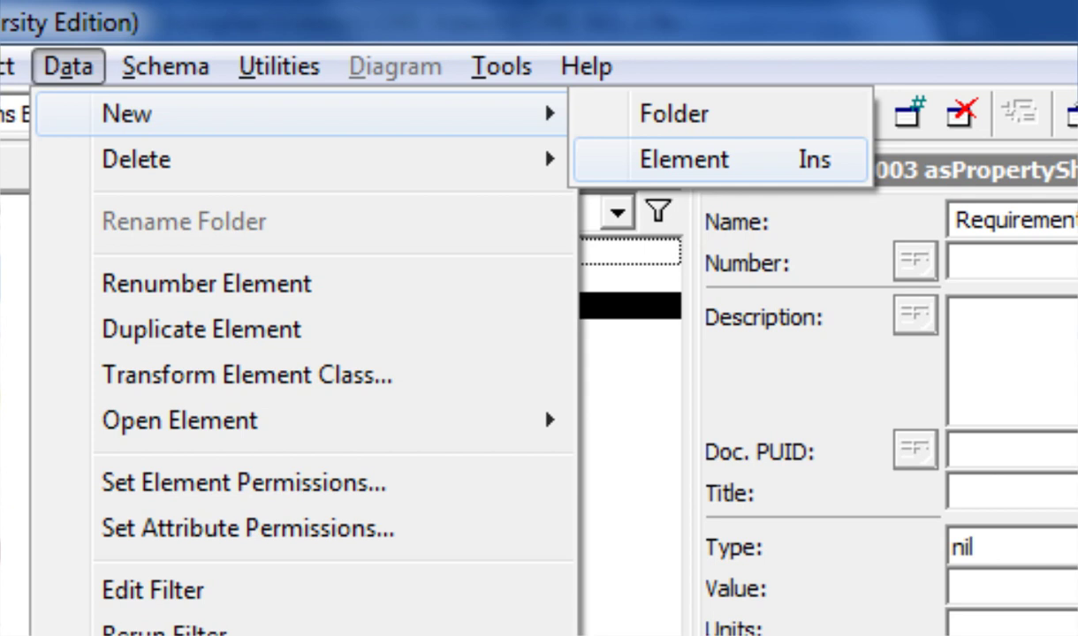
{"action": "key", "text": "Return"}
{"action": "key", "text": "Return"}
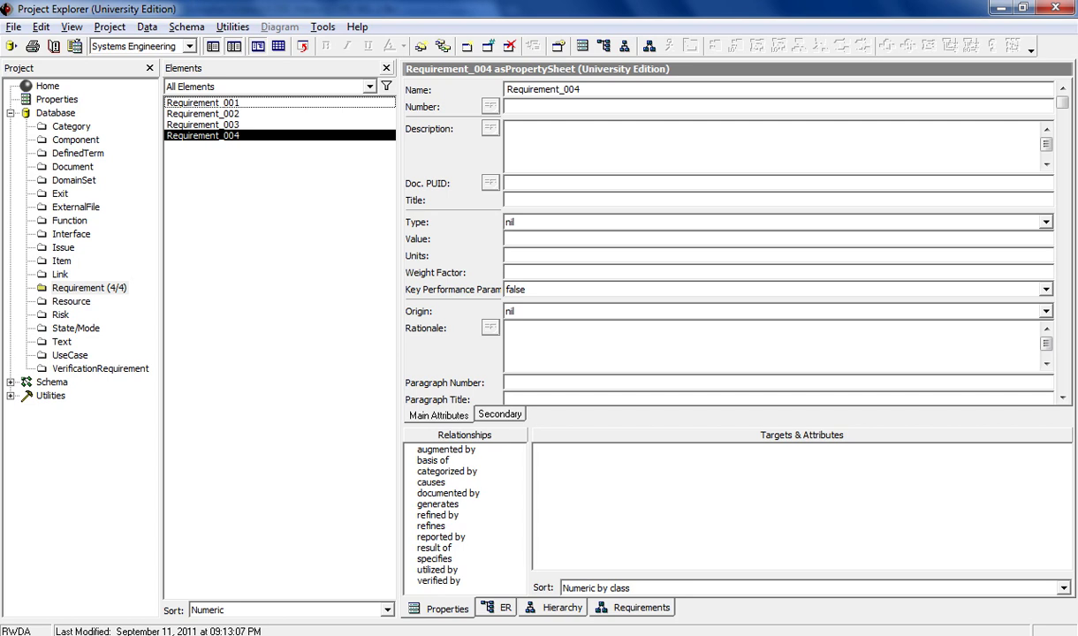
Rename Requirement_001 as "Mission Needs Requirements 01" and set its number to REQ.1
{"action": "left_click", "coordinate": [204, 103]}
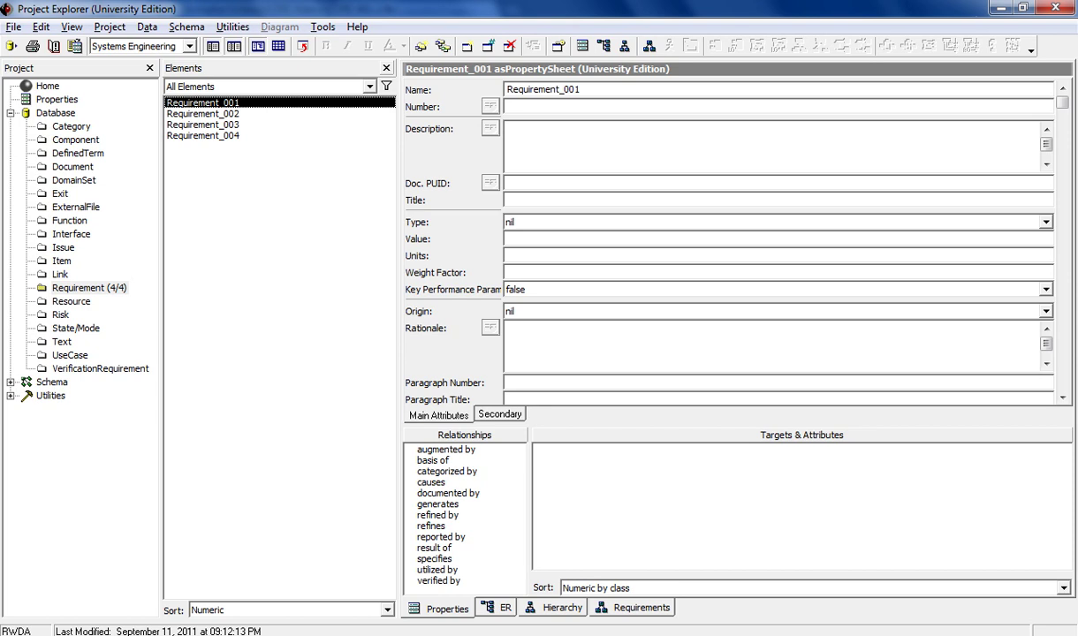
{"action": "key", "text": "Tab"}
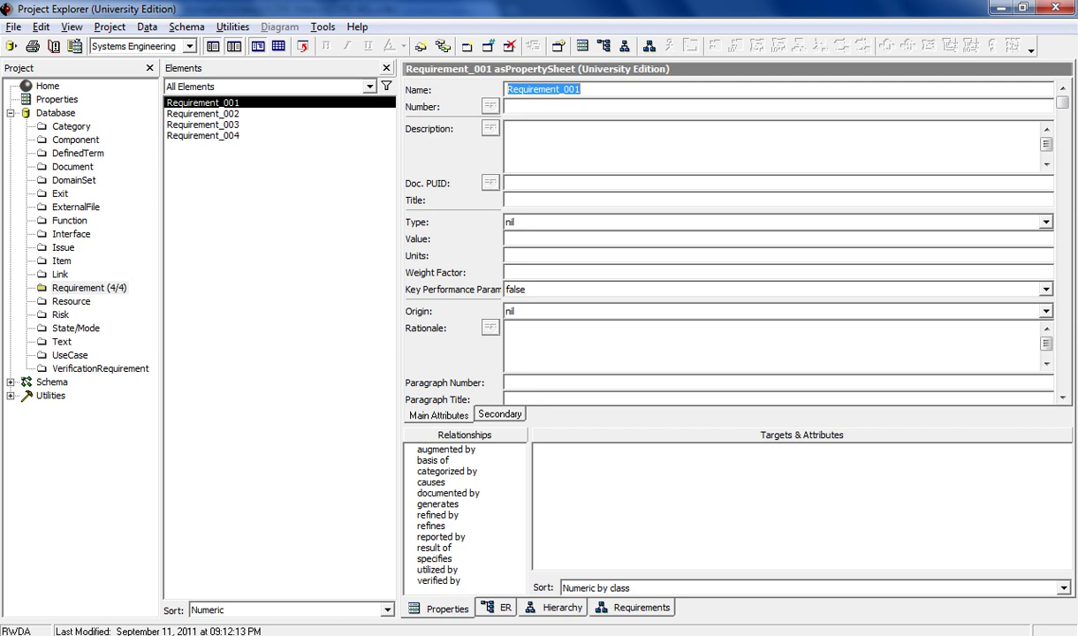
{"action": "type", "text": "Miss"}
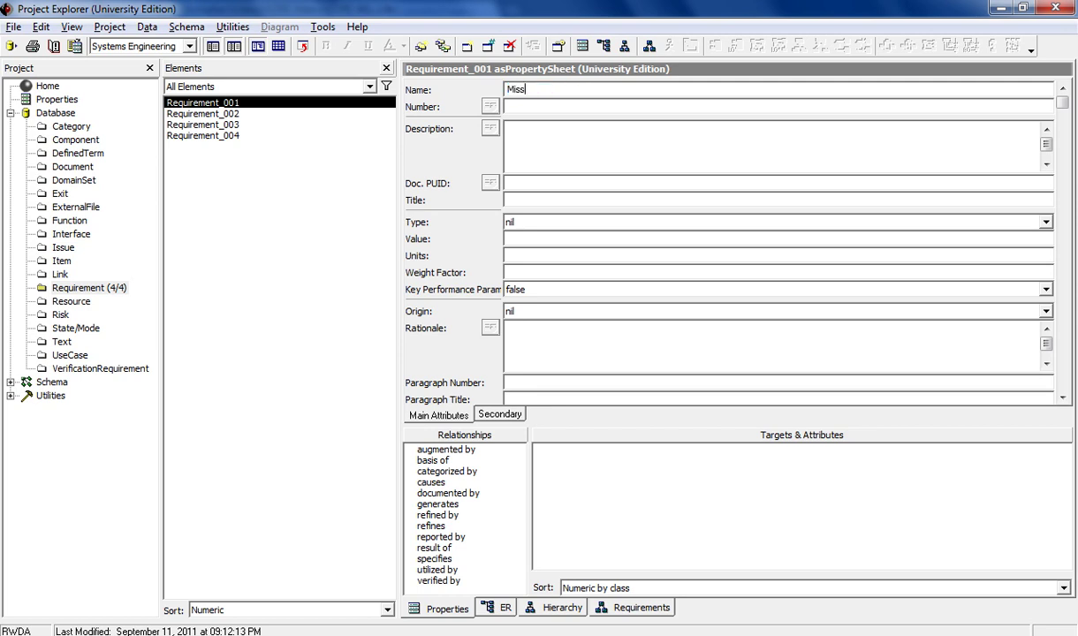
{"action": "type", "text": "ion Needs Requirements"}
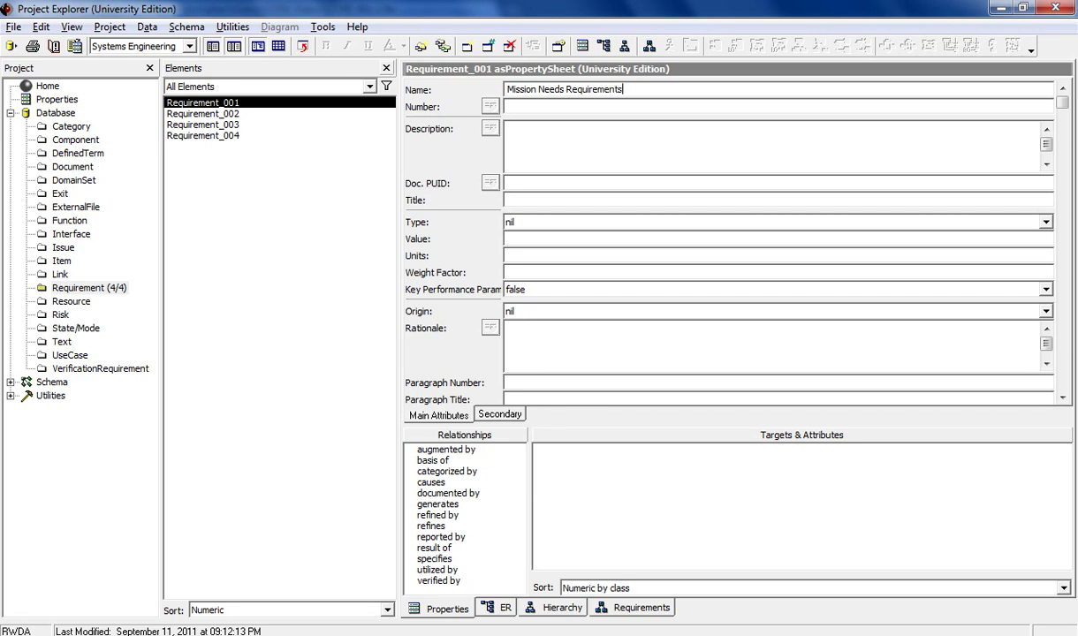
{"action": "type", "text": " 01"}
{"action": "left_click", "coordinate": [524, 107]}
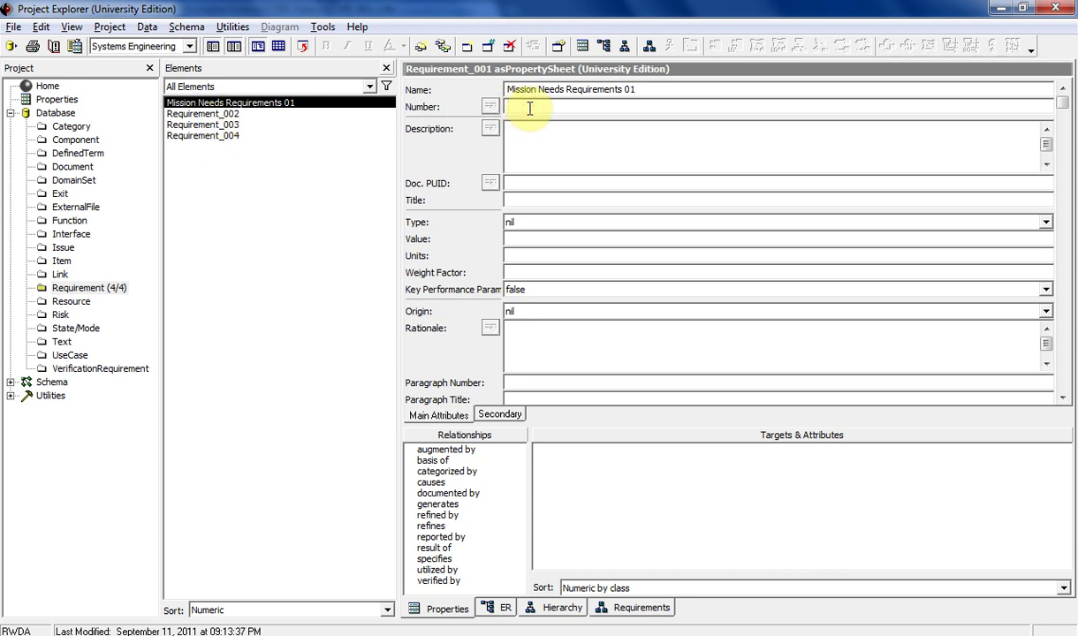
{"action": "type", "text": "REQ"}
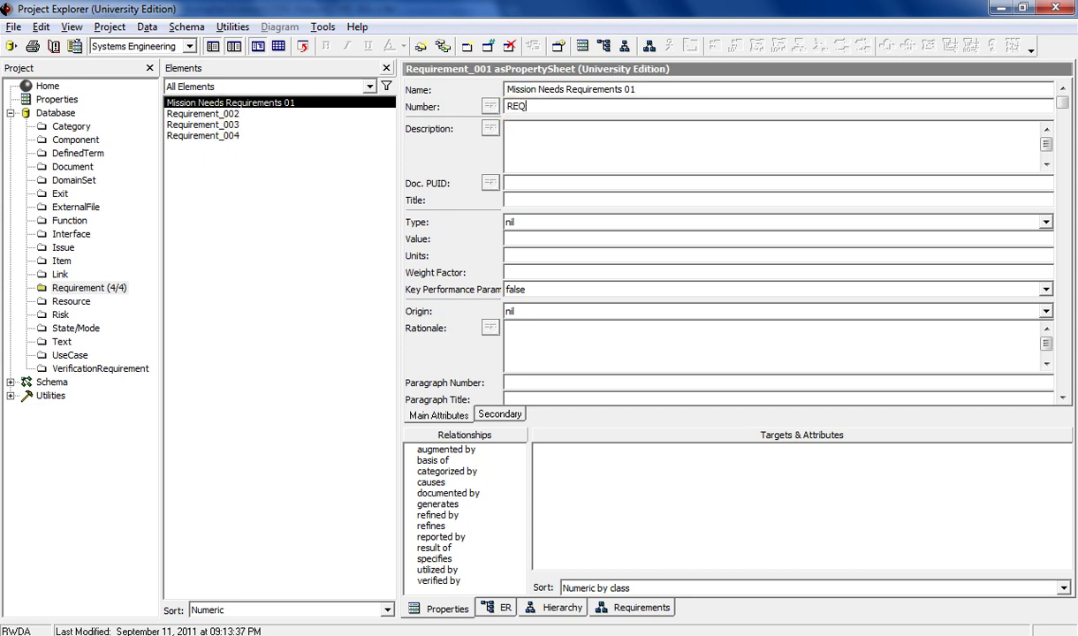
{"action": "type", "text": ".1"}
Rename Requirement_002 as "Mission Needs Requirement 02"
{"action": "left_click", "coordinate": [196, 114]}
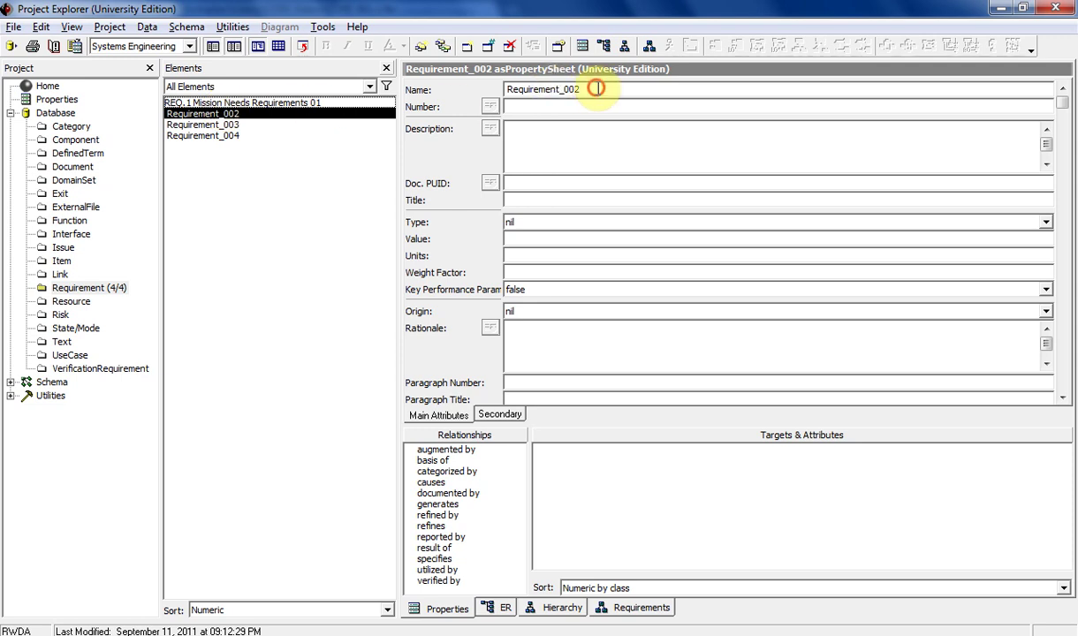
{"action": "left_click_drag", "start_coordinate": [600, 89], "coordinate": [391, 96]}
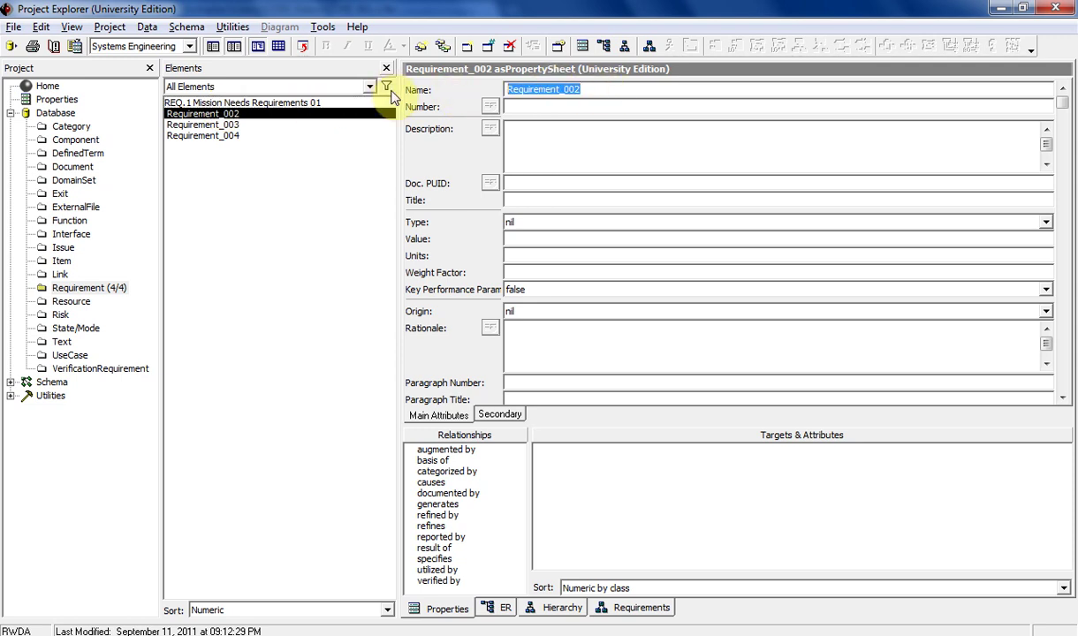
{"action": "type", "text": "Mission Needs Requirement 02"}
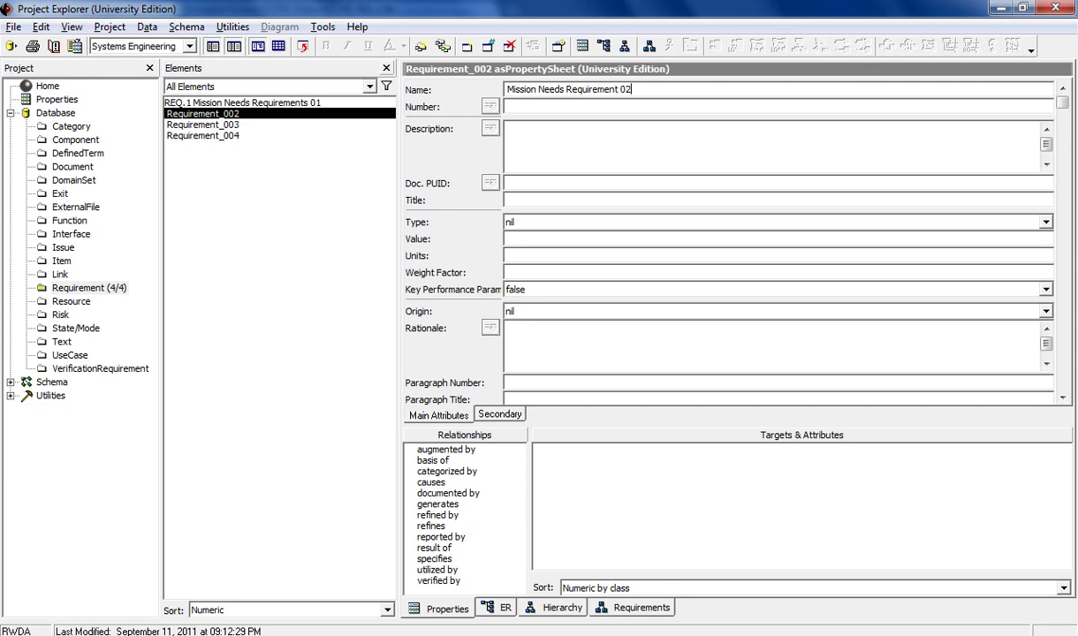
{"action": "key", "text": "Tab"}
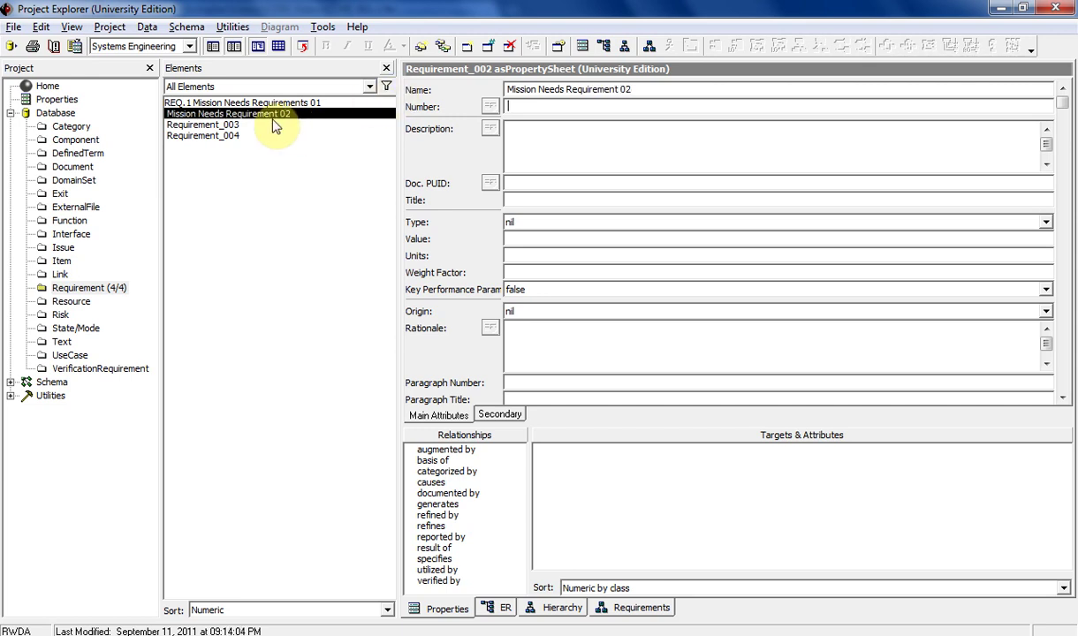
Correct the REQ.1 element's name to the singular form "Mission Needs Requirement 01"
{"action": "left_click", "coordinate": [261, 104]}
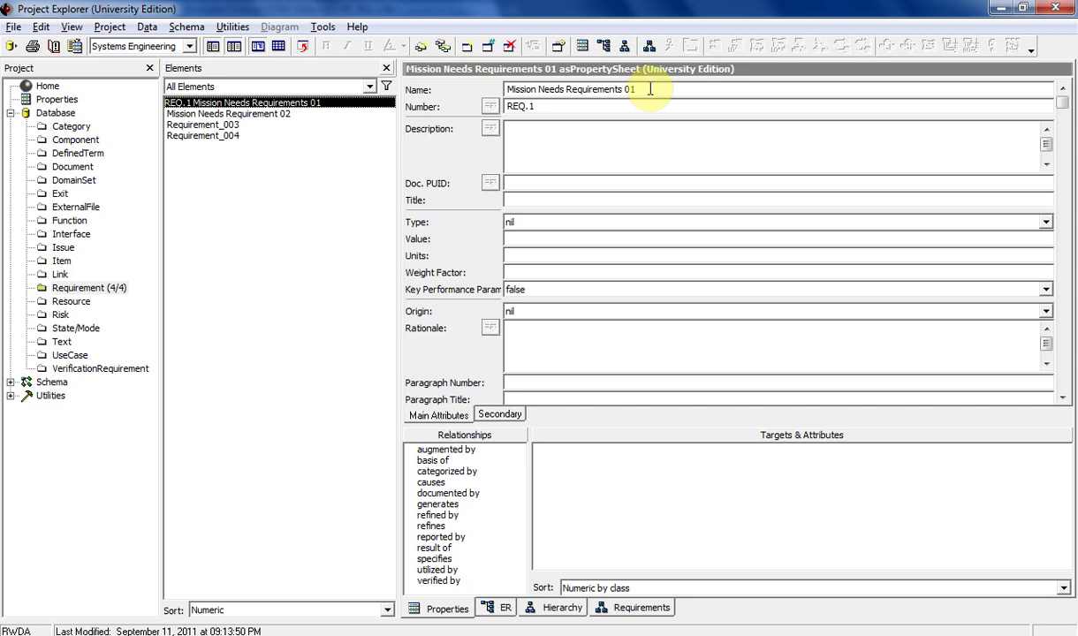
{"action": "left_click", "coordinate": [621, 91]}
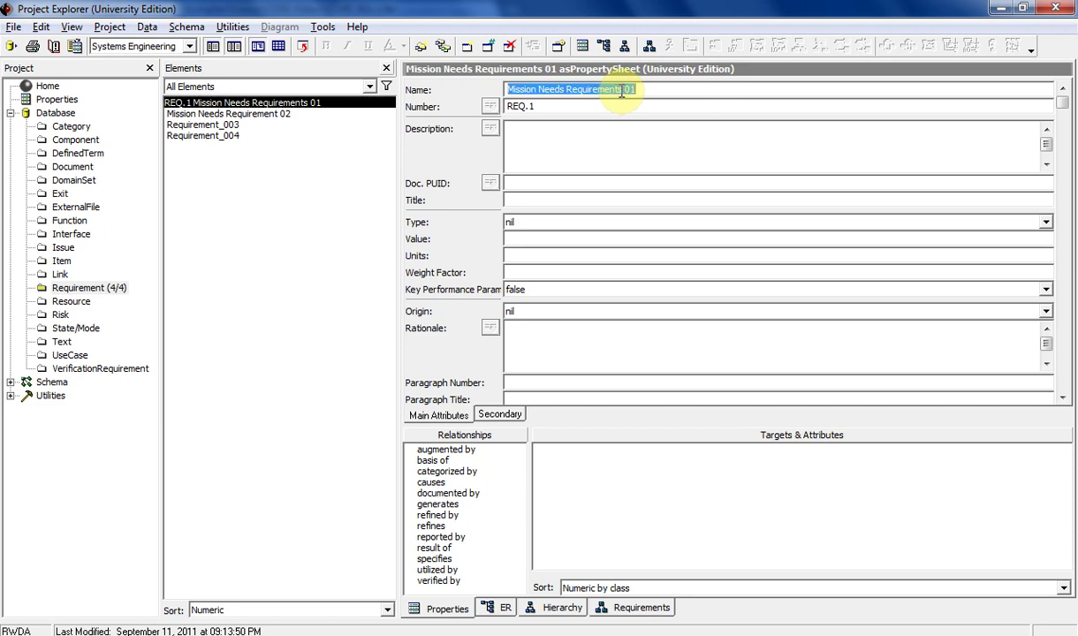
{"action": "left_click", "coordinate": [621, 91]}
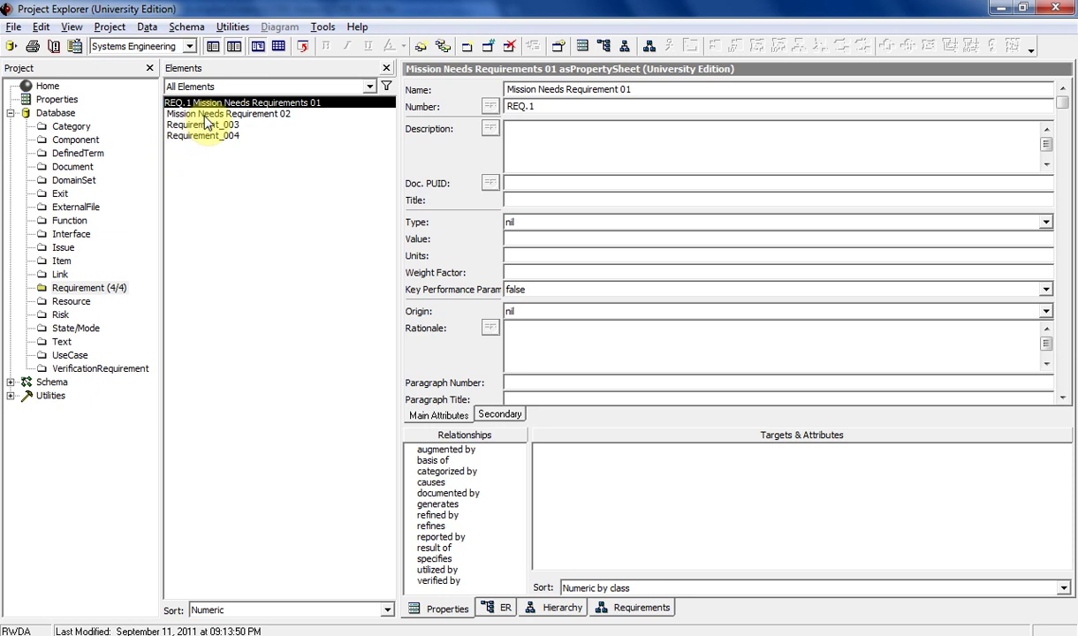
{"action": "left_click", "coordinate": [262, 115]}
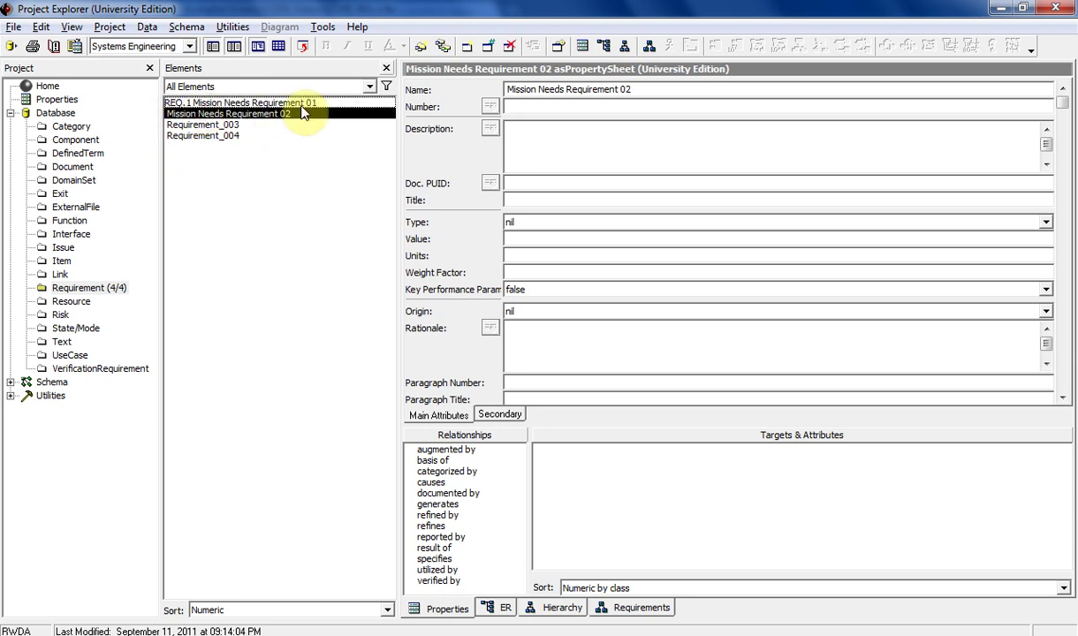
Rename Requirement_003 as "Capability Requirement 01"
{"action": "left_click", "coordinate": [227, 125]}
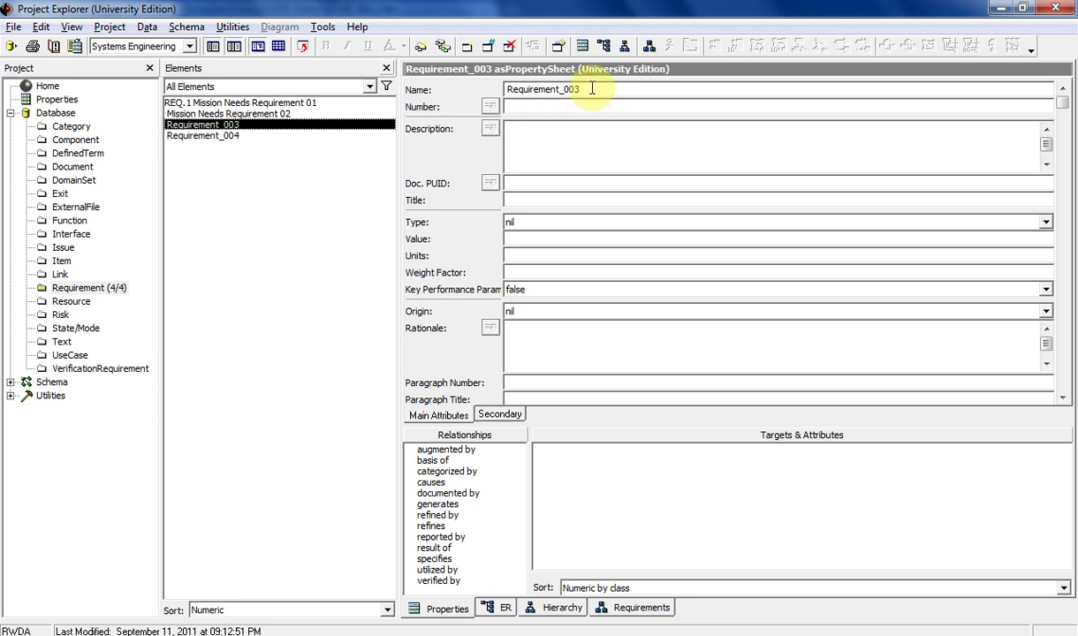
{"action": "double_click", "coordinate": [592, 89]}
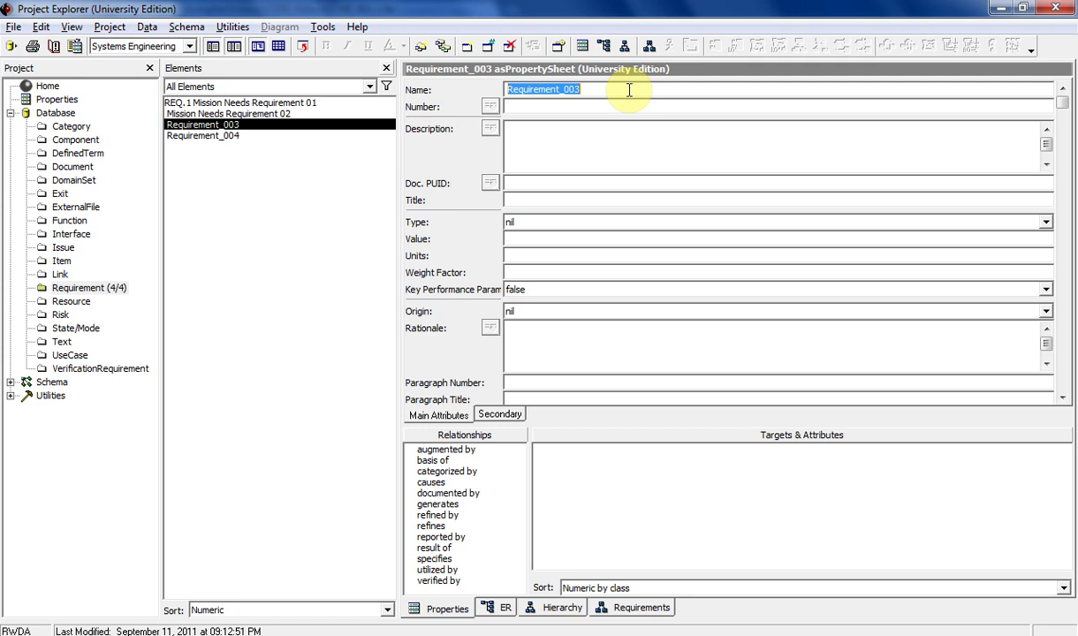
{"action": "type", "text": "Capability Requirement 01"}
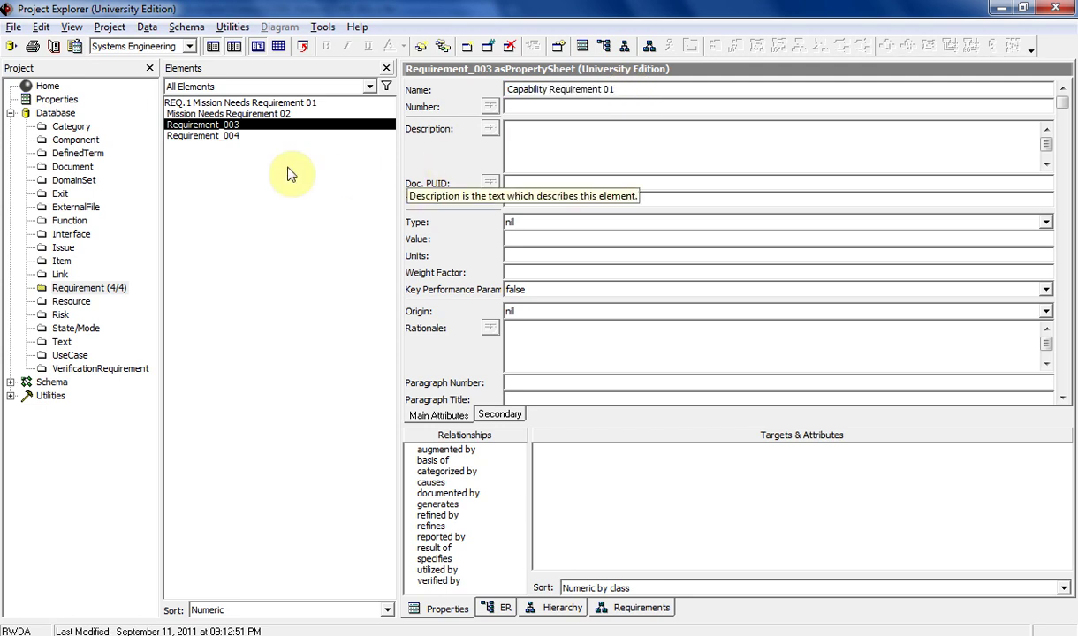
{"action": "left_click", "coordinate": [210, 136]}
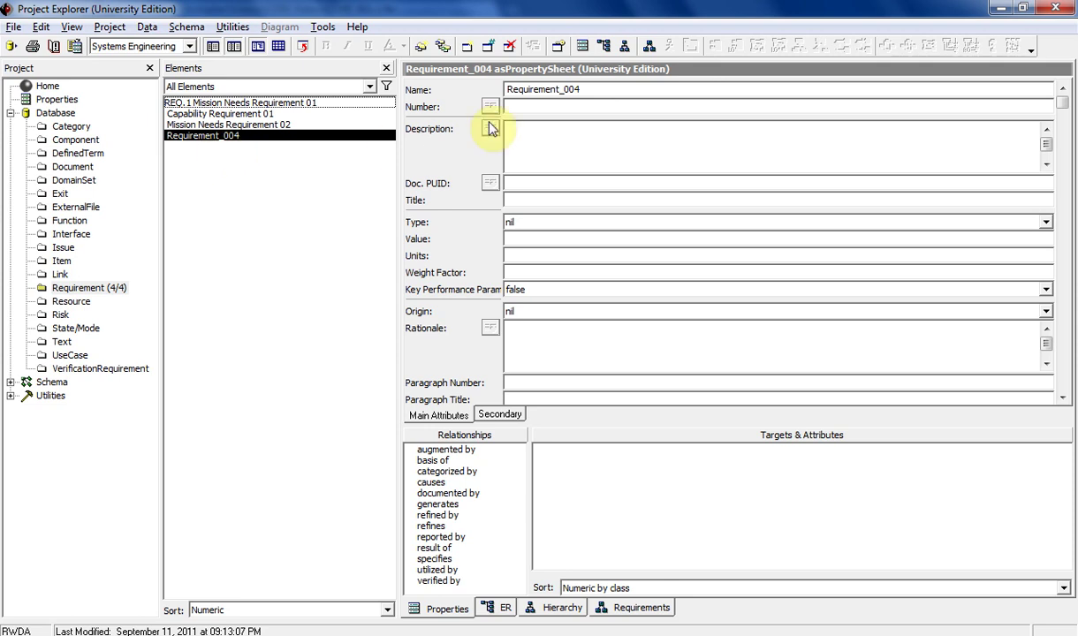
{"action": "left_click_drag", "start_coordinate": [494, 91], "coordinate": [630, 91]}
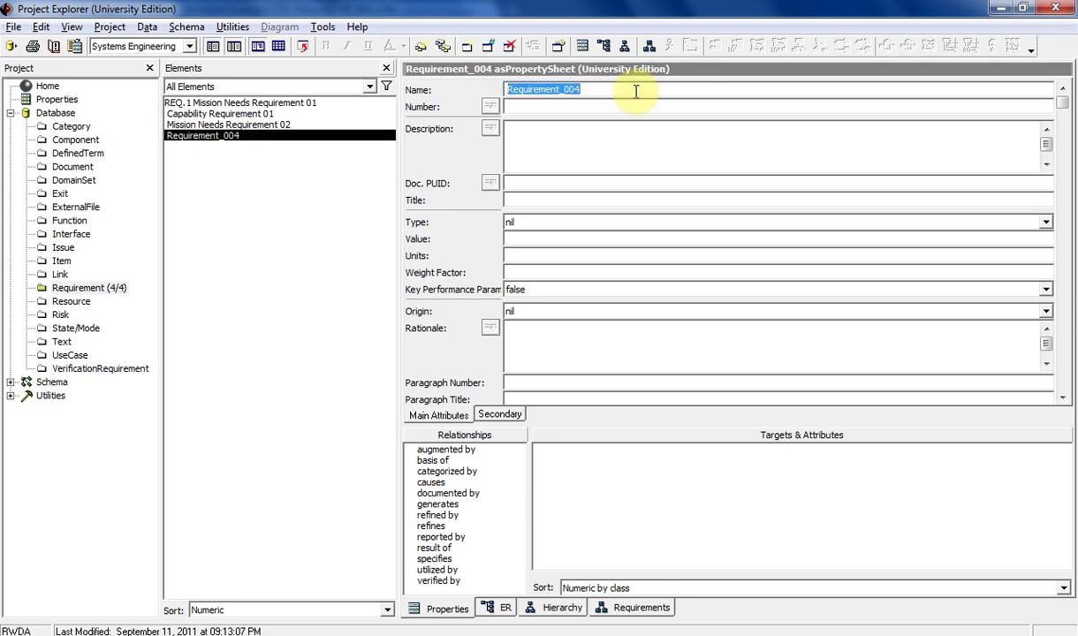
{"action": "left_click", "coordinate": [268, 182]}
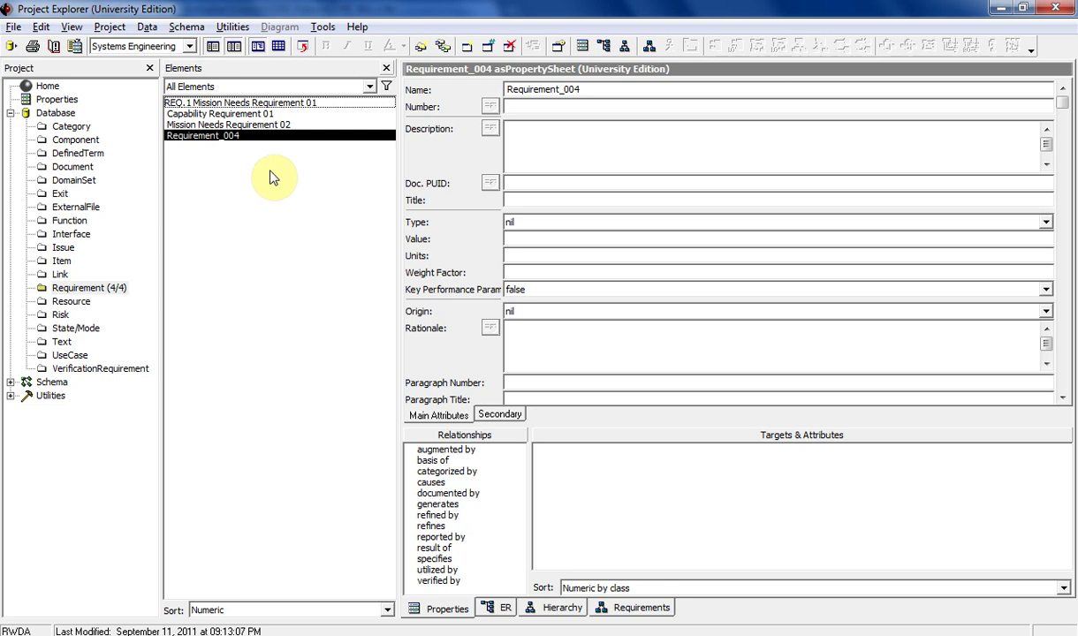
Describe Capability Requirement 01: "This requirement is written in terms of capabilities "The system shall be capable of doing X, Y and Z within a specified period of time""
{"action": "left_click", "coordinate": [212, 115]}
{"action": "left_click", "coordinate": [540, 135]}
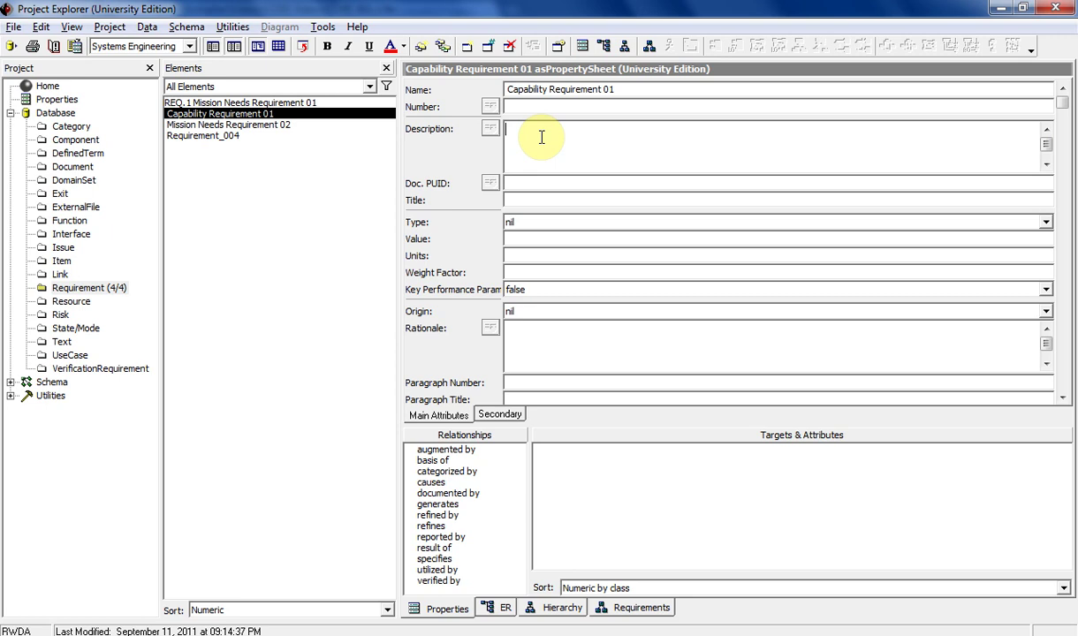
{"action": "type", "text": "This requirement is written in terms of capabilities \"The system shall be capable of doing X, Y and Z within a specified period of time\""}
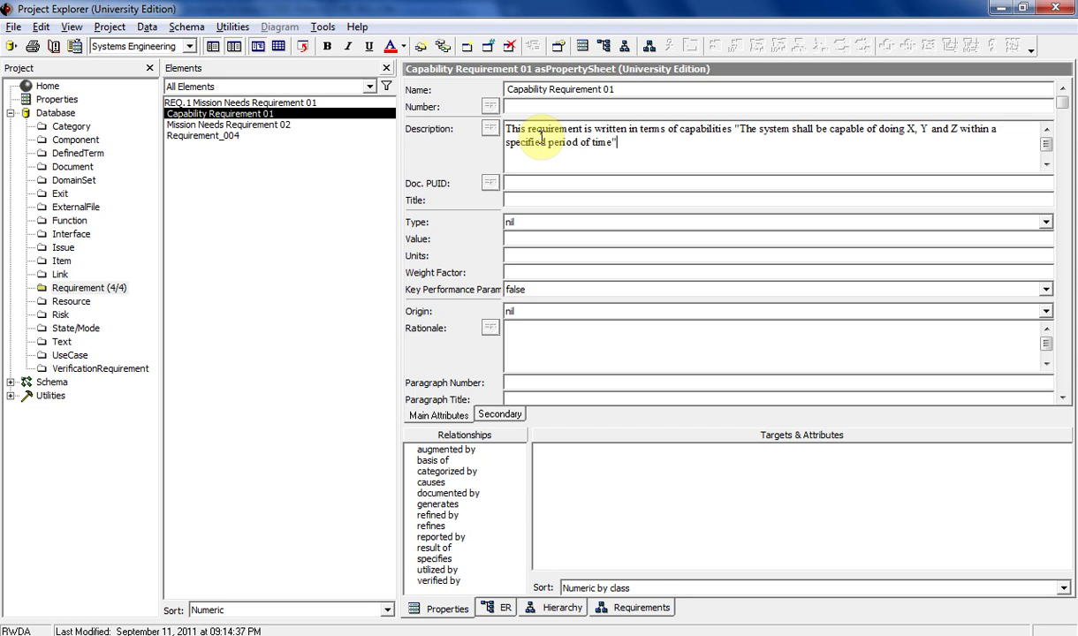
Duplicate Capability Requirement 01 as "Capability Requirement 02" without duplicating its relationships
{"action": "left_click", "coordinate": [250, 173], "text": "shift"}
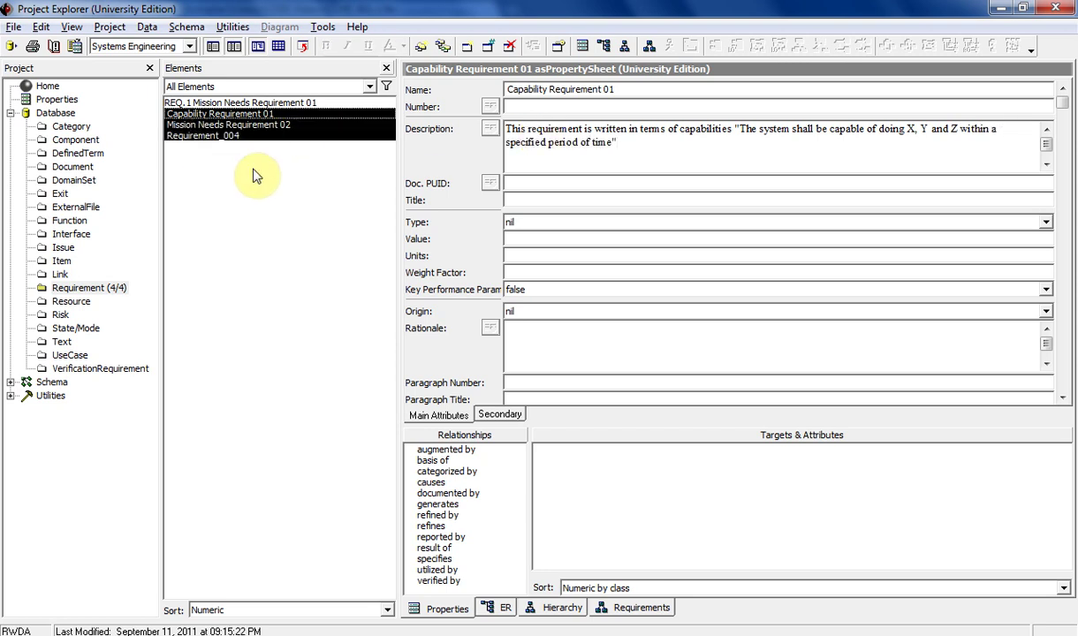
{"action": "left_click", "coordinate": [275, 114]}
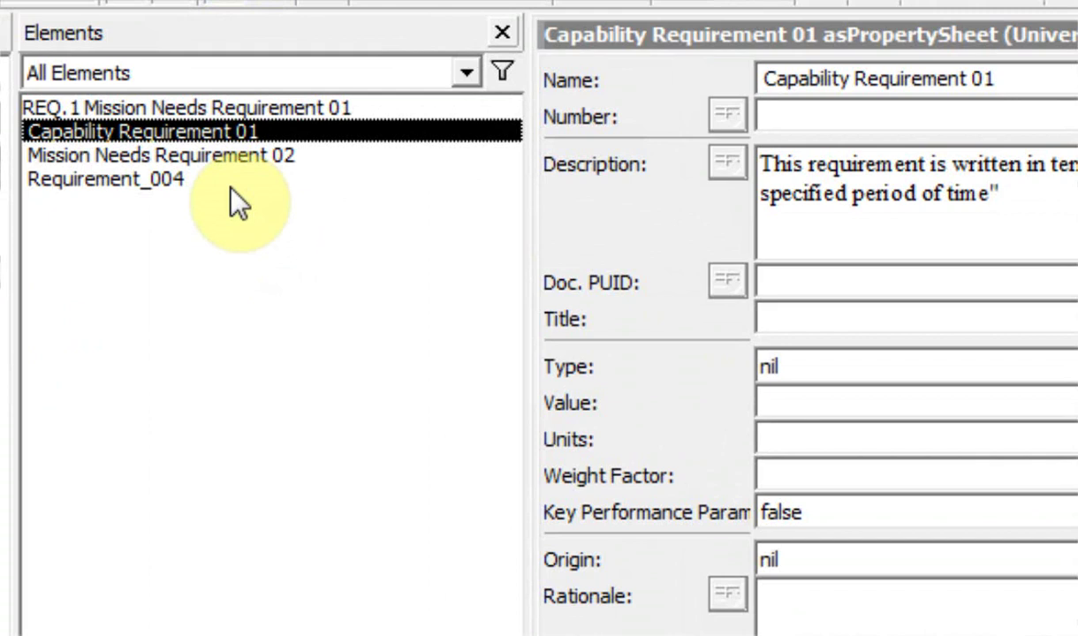
{"action": "right_click", "coordinate": [256, 133]}
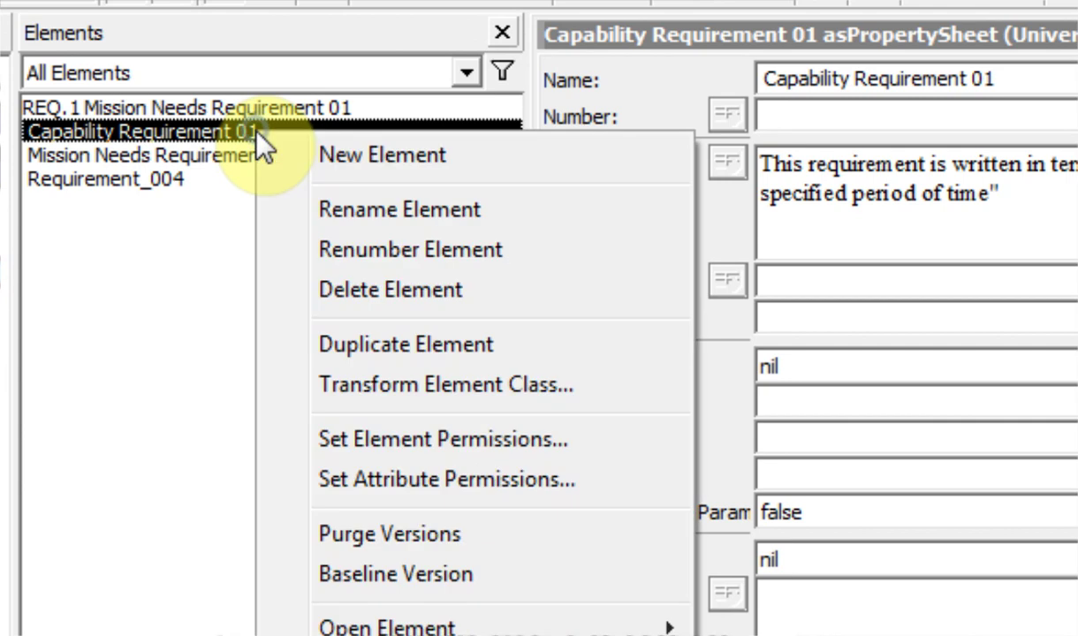
{"action": "left_click", "coordinate": [412, 346]}
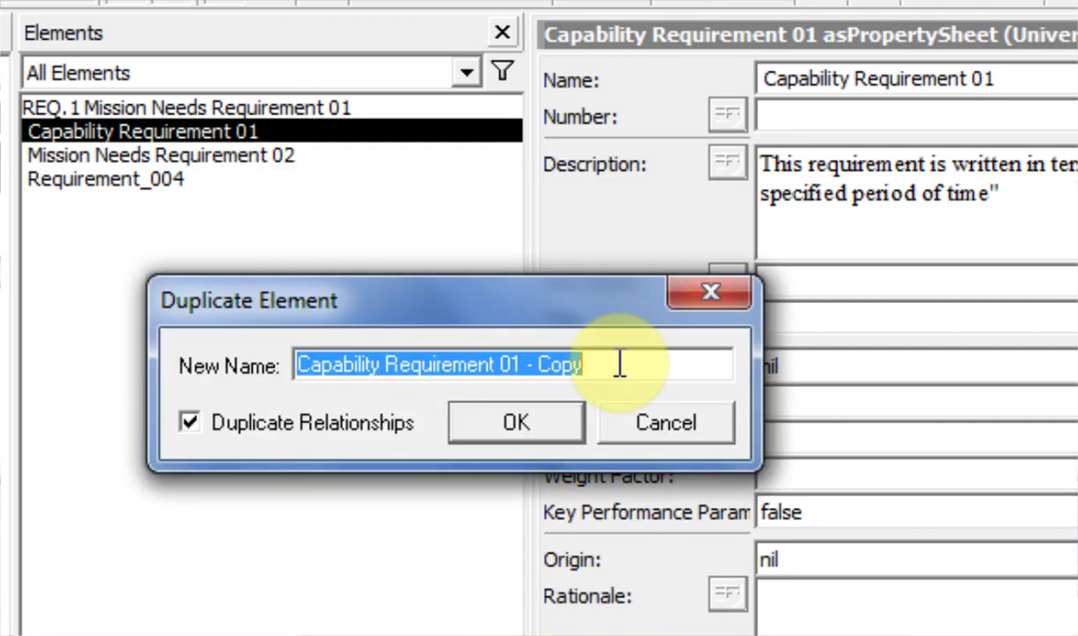
{"action": "left_click_drag", "start_coordinate": [679, 362], "coordinate": [510, 365]}
{"action": "type", "text": "2"}
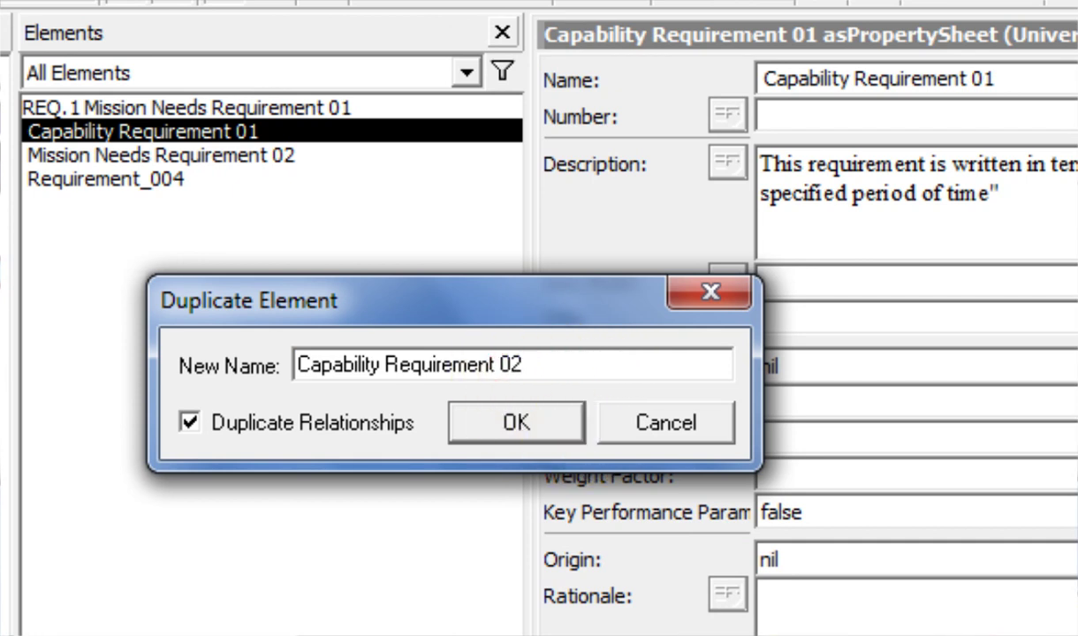
{"action": "left_click", "coordinate": [250, 424]}
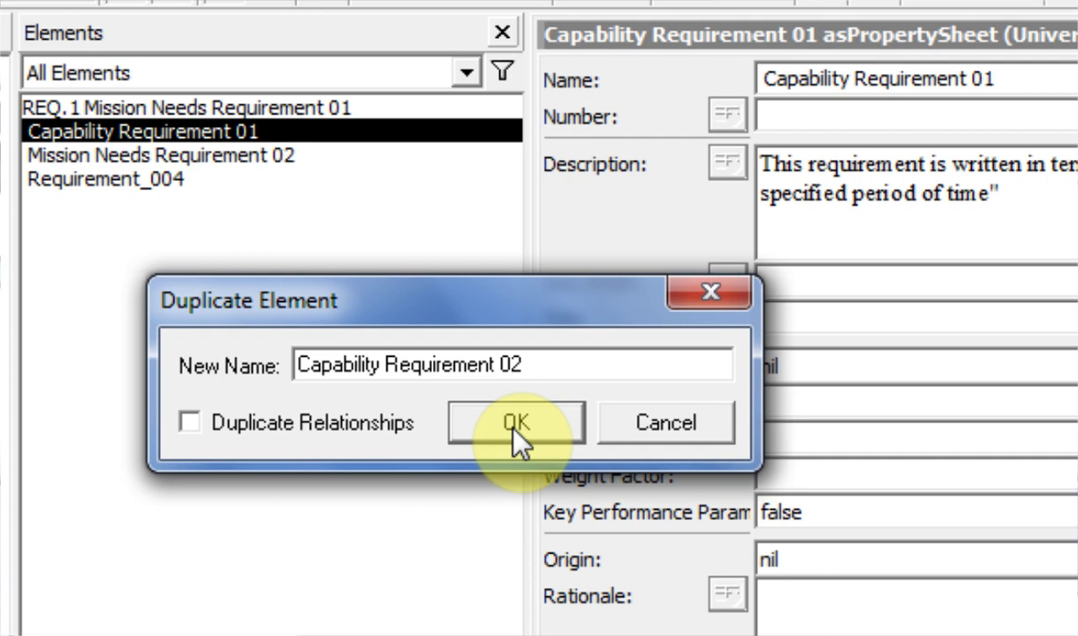
{"action": "left_click", "coordinate": [513, 433]}
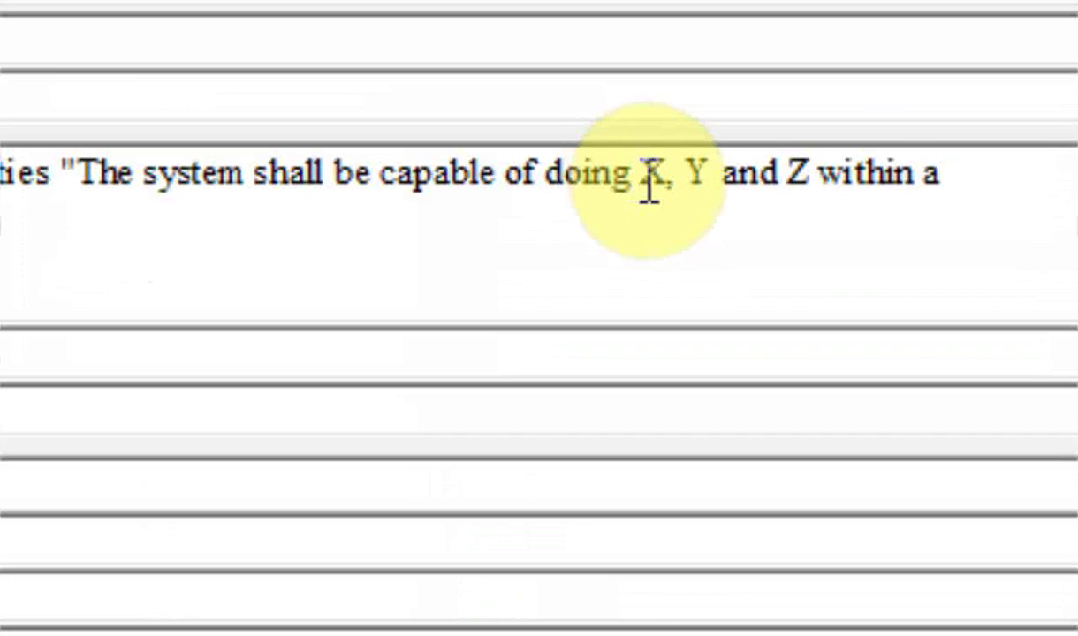
Change Capability Requirement 02's description so the system shall be capable of doing "L, M and N"
{"action": "left_click_drag", "start_coordinate": [998, 67], "coordinate": [1017, 67]}
{"action": "left_click_drag", "start_coordinate": [697, 181], "coordinate": [801, 173]}
{"action": "type", "text": "L, M and N within a"}
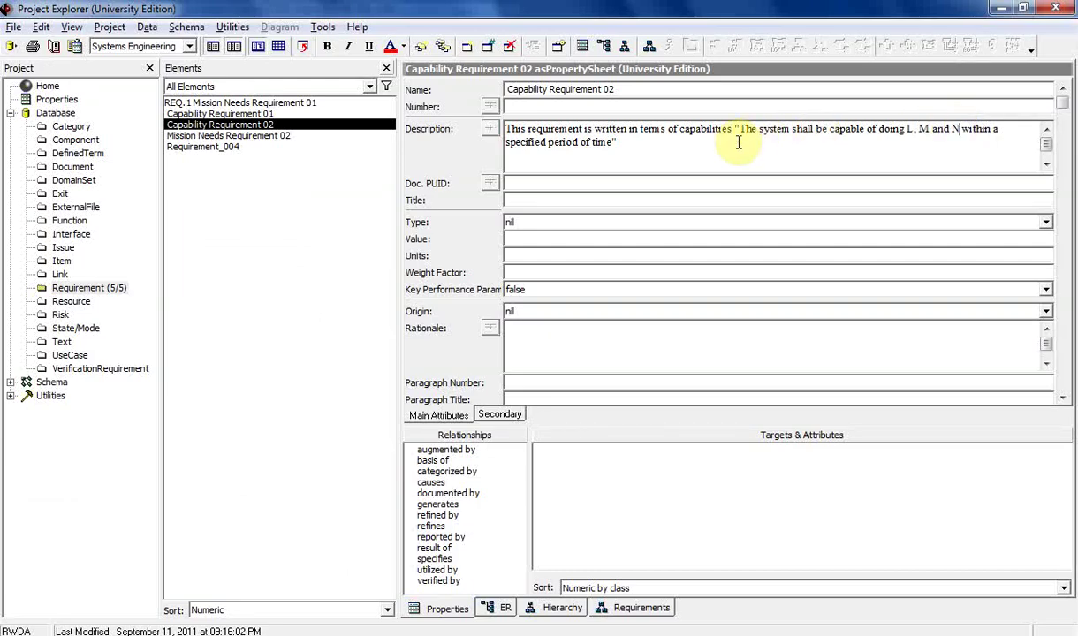
{"action": "left_click", "coordinate": [737, 142]}
{"action": "left_click", "coordinate": [293, 177], "text": "shift"}
{"action": "left_click", "coordinate": [250, 148]}
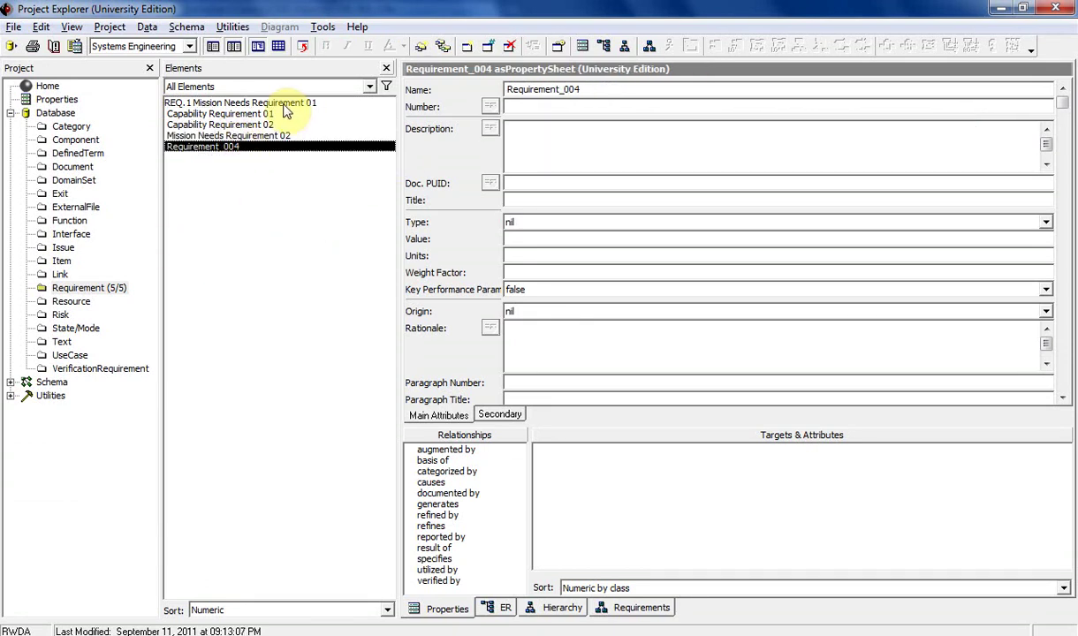
Duplicate Capability Requirement 02 as "Capability Requirement 03"
{"action": "left_click", "coordinate": [244, 126]}
{"action": "right_click", "coordinate": [245, 126]}
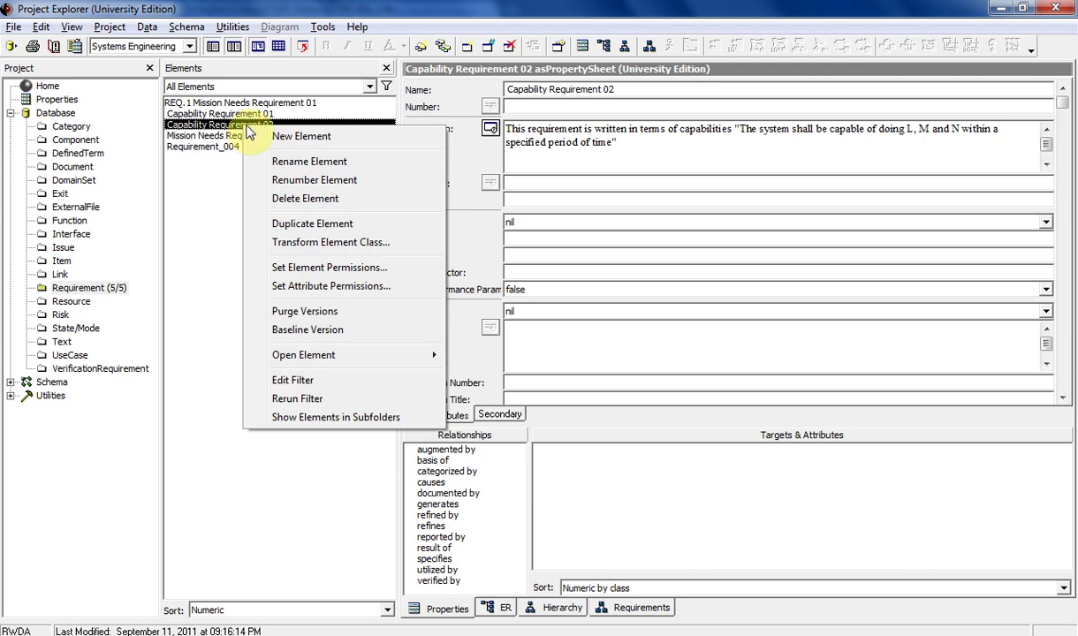
{"action": "left_click", "coordinate": [311, 224]}
{"action": "left_click", "coordinate": [376, 231]}
{"action": "left_click_drag", "start_coordinate": [421, 231], "coordinate": [375, 237]}
{"action": "type", "text": "3"}
{"action": "left_click", "coordinate": [369, 258]}
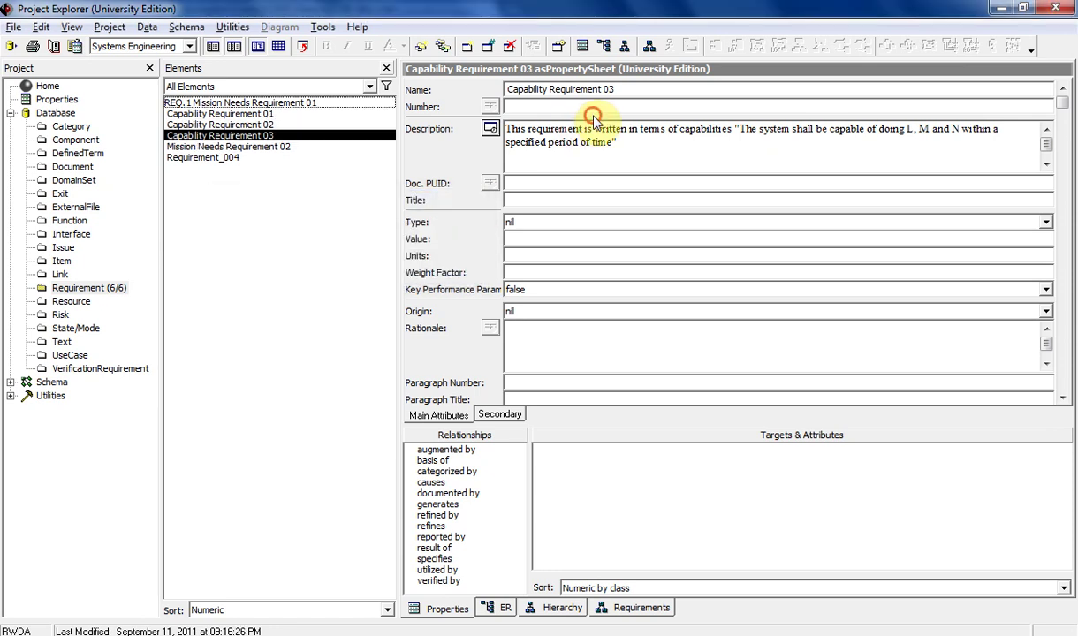
Change Capability Requirement 03's description so the system shall be capable of doing "A, B and C"
{"action": "left_click", "coordinate": [622, 140]}
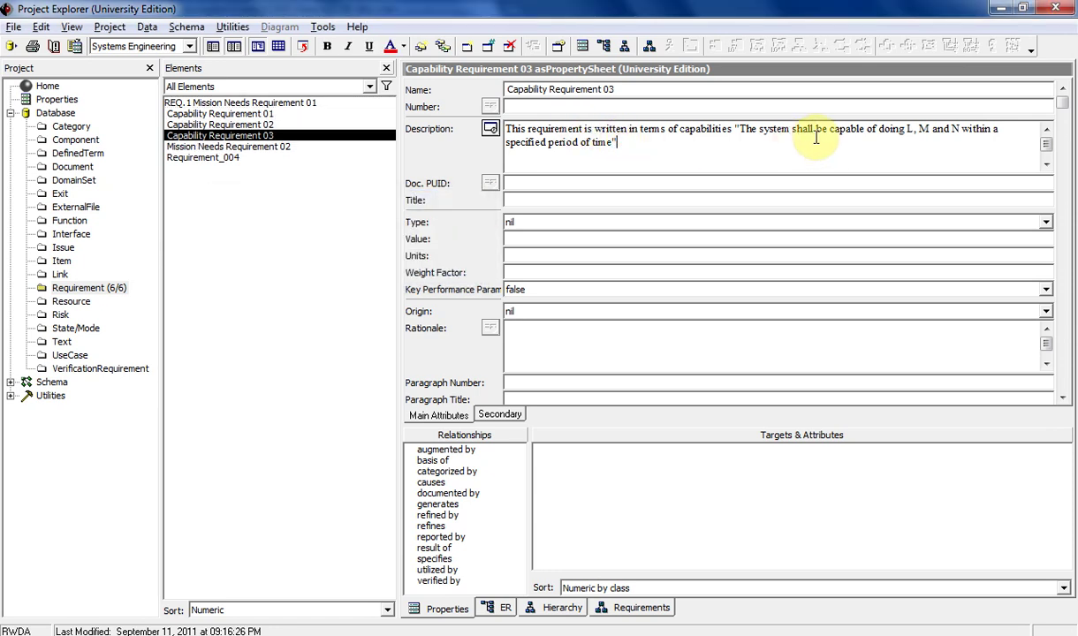
{"action": "left_click", "coordinate": [915, 130]}
{"action": "left_click_drag", "start_coordinate": [915, 129], "coordinate": [962, 124]}
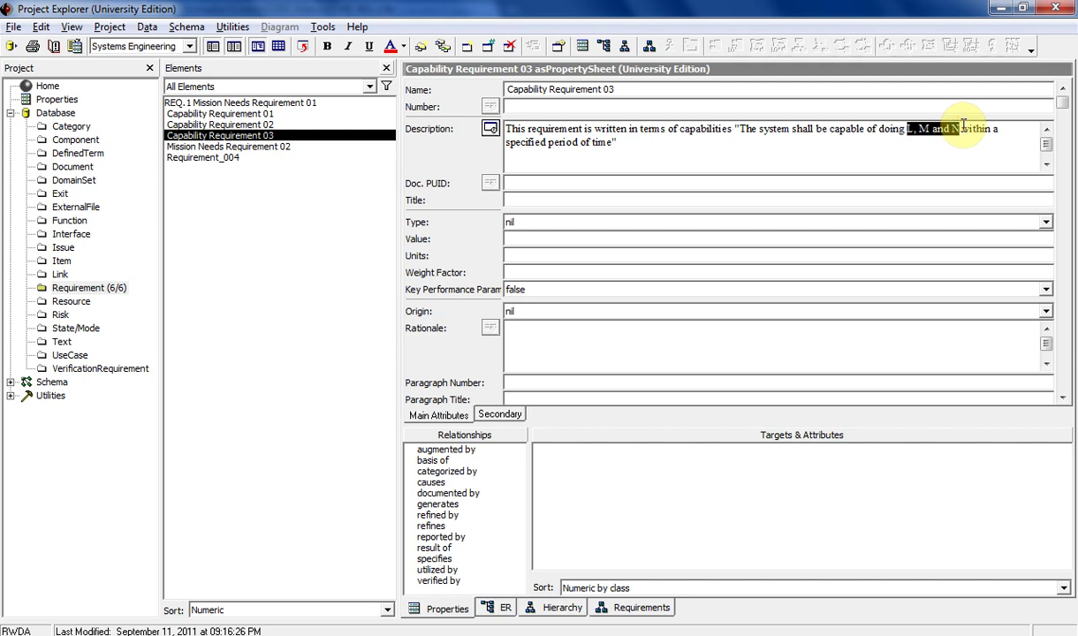
{"action": "type", "text": "A, B and C"}
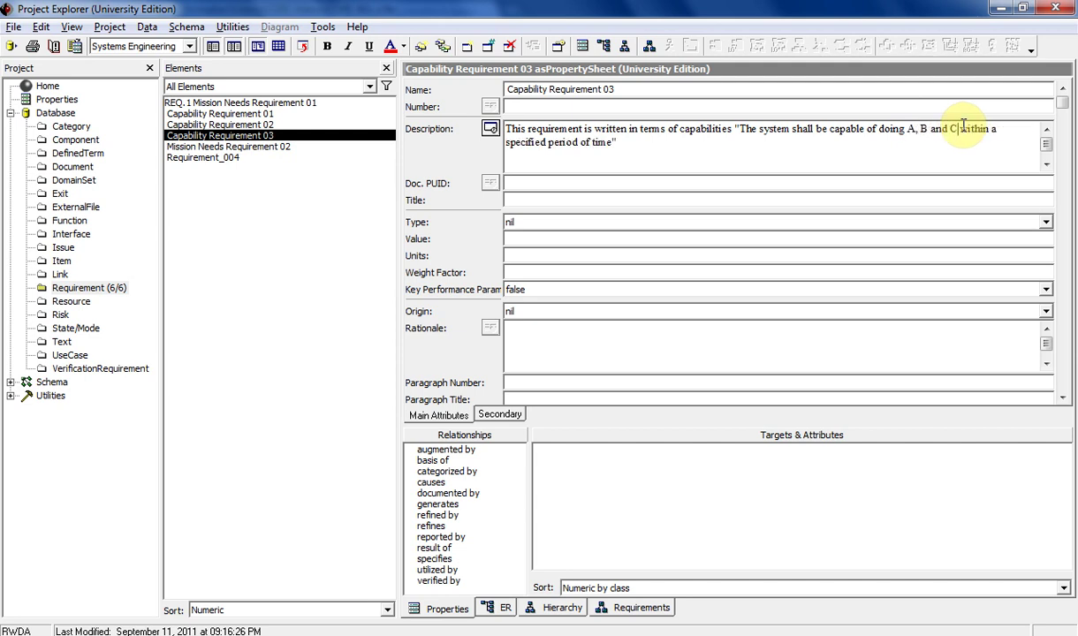
{"action": "left_click", "coordinate": [270, 207], "text": "shift"}
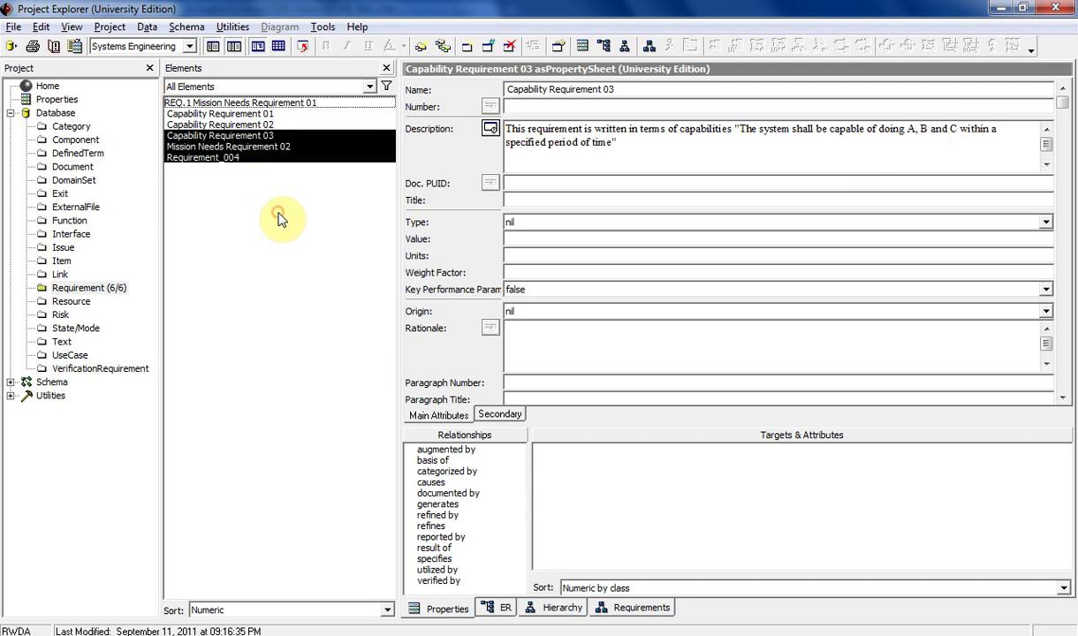
Review the properties of the mission needs and capability requirements one after another
{"action": "left_click", "coordinate": [220, 104]}
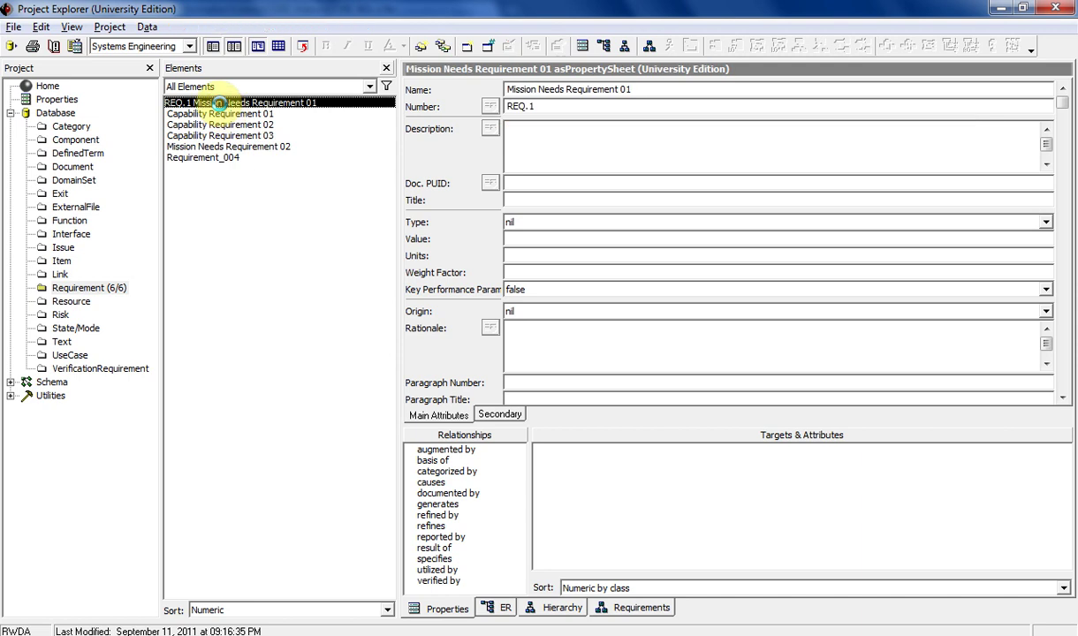
{"action": "left_click", "coordinate": [239, 158]}
{"action": "left_click", "coordinate": [237, 147]}
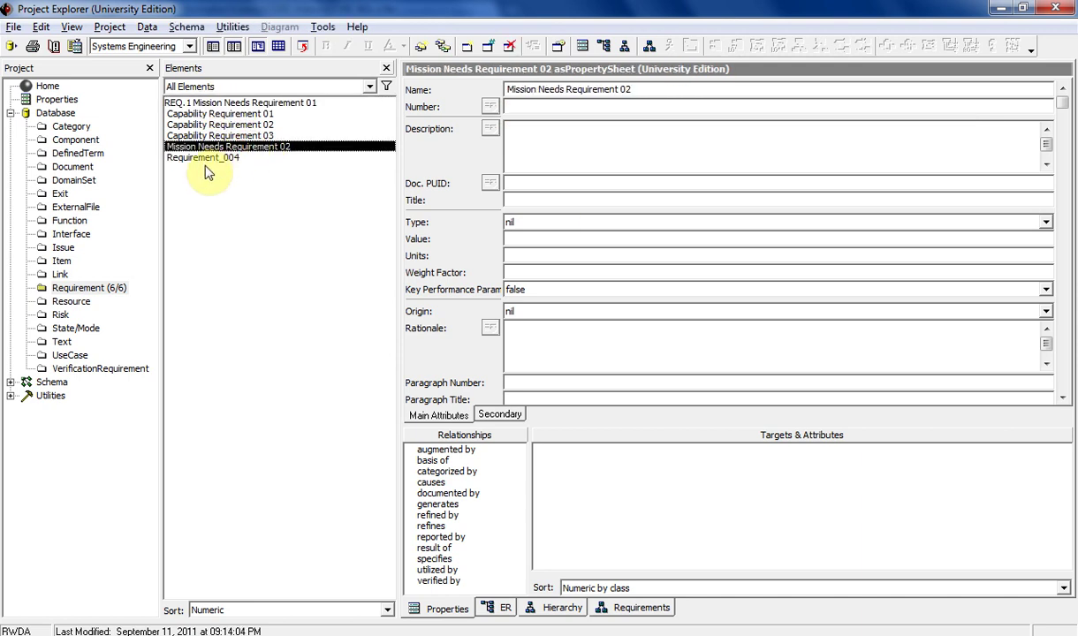
{"action": "left_click", "coordinate": [208, 114]}
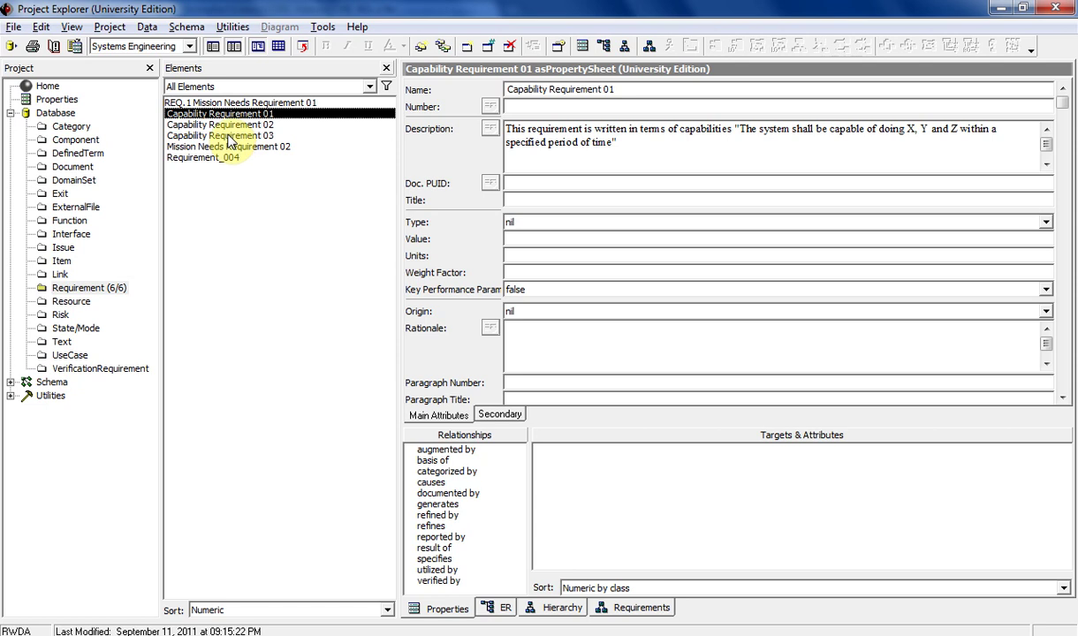
{"action": "left_click", "coordinate": [228, 137]}
{"action": "left_click", "coordinate": [220, 124]}
{"action": "left_click", "coordinate": [220, 114]}
Rename Requirement_004 as "Performance Requirement 01" and describe it as "The system shall accomplish A in 5 minutes (T), 10 minutes (O)"
{"action": "left_click", "coordinate": [224, 159]}
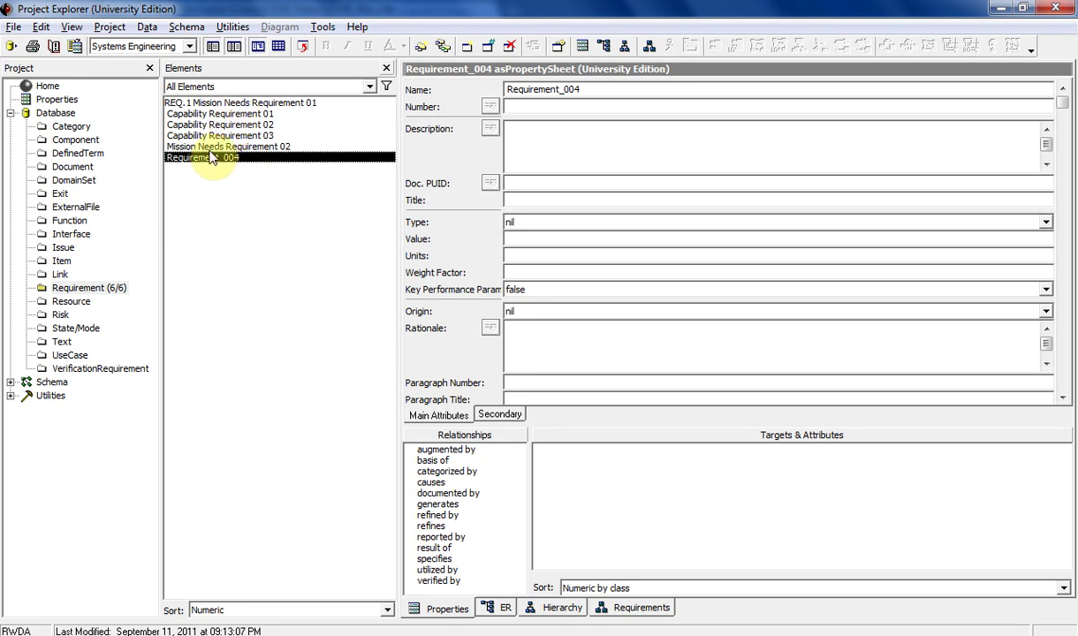
{"action": "left_click", "coordinate": [630, 89]}
{"action": "double_click", "coordinate": [608, 89]}
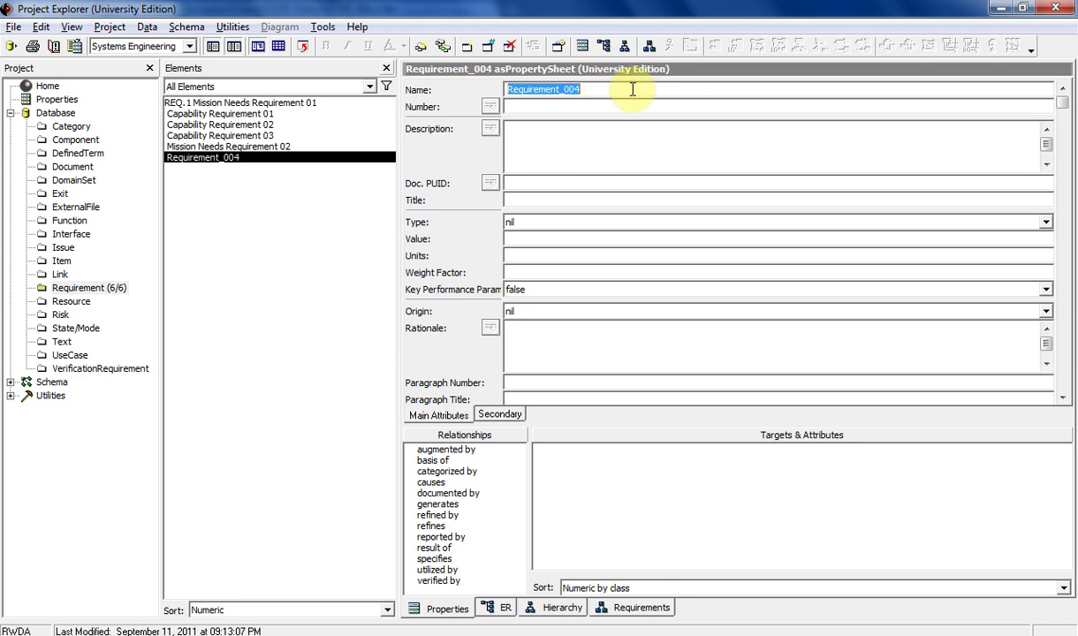
{"action": "type", "text": "Performance Requirement 01"}
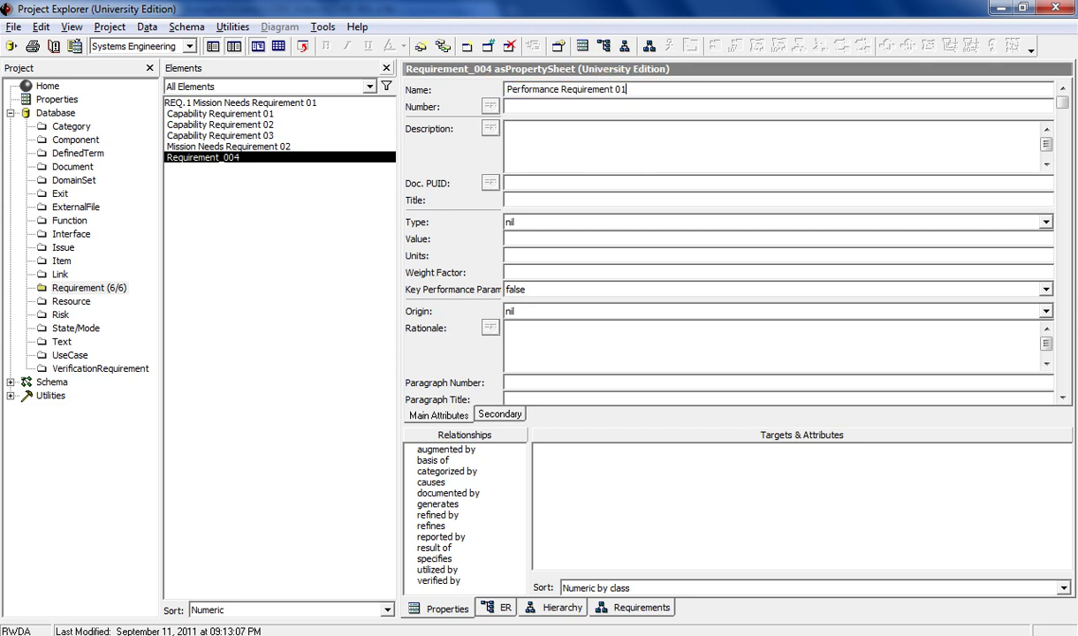
{"action": "left_click", "coordinate": [658, 134]}
{"action": "type", "text": "The system shall accomplish A in 5 minutes (T), 10 minutes (O"}
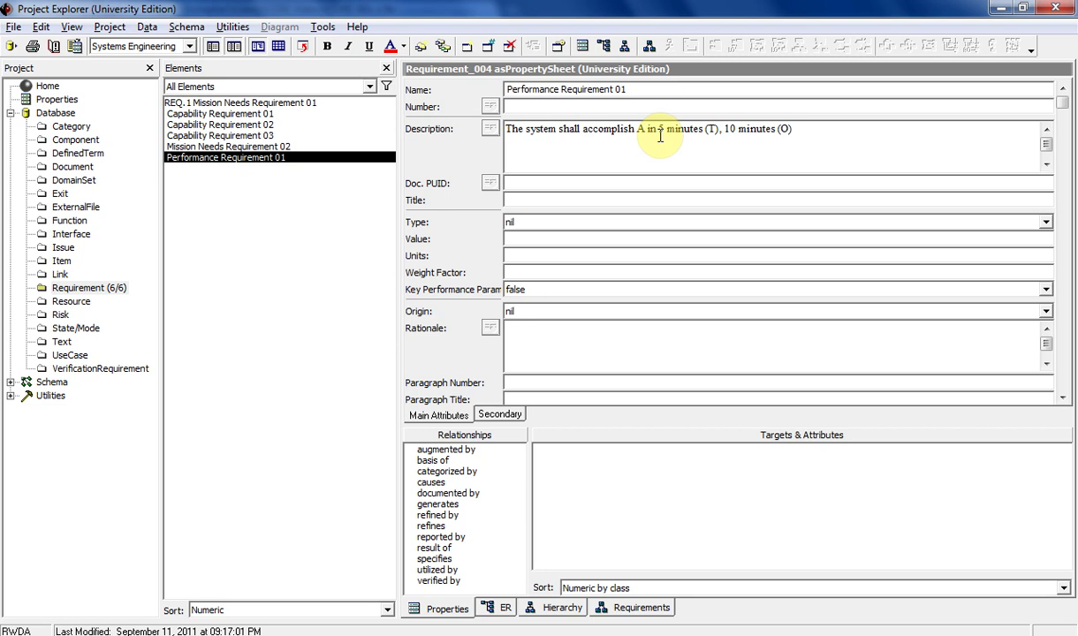
Duplicate Performance Requirement 01 as "Performance Requirement 02" and change the accomplished item in its description to B
{"action": "right_click", "coordinate": [232, 159]}
{"action": "left_click", "coordinate": [301, 256]}
{"action": "left_click", "coordinate": [401, 260]}
{"action": "key", "text": "BackSpace"}
{"action": "type", "text": "2"}
{"action": "left_click", "coordinate": [346, 288]}
{"action": "double_click", "coordinate": [638, 128]}
{"action": "type", "text": "B"}
Duplicate Performance Requirement 02 as "Performance Requirement 03" and change the accomplished item in its description to C
{"action": "right_click", "coordinate": [285, 170]}
{"action": "left_click", "coordinate": [320, 267]}
{"action": "left_click", "coordinate": [395, 279]}
{"action": "key", "text": "BackSpace"}
{"action": "type", "text": "3"}
{"action": "left_click", "coordinate": [378, 297]}
{"action": "double_click", "coordinate": [638, 128]}
{"action": "type", "text": "C"}
Duplicate Performance Requirement 03 as "Performance Requirement 04" and change its description to accomplish D in 15 minutes (T), 20 minutes (O)
{"action": "right_click", "coordinate": [303, 189]}
{"action": "left_click", "coordinate": [339, 279]}
{"action": "left_click", "coordinate": [395, 289]}
{"action": "key", "text": "BackSpace"}
{"action": "type", "text": "4"}
{"action": "left_click", "coordinate": [438, 316]}
{"action": "double_click", "coordinate": [638, 128]}
{"action": "type", "text": "D"}
{"action": "double_click", "coordinate": [658, 128]}
{"action": "type", "text": "15"}
{"action": "double_click", "coordinate": [729, 128]}
{"action": "type", "text": "20"}
Duplicate Performance Requirement 04 as "Performance Requirement 05" and change the accomplished item in its description to M
{"action": "right_click", "coordinate": [247, 190]}
{"action": "left_click", "coordinate": [314, 285]}
{"action": "left_click", "coordinate": [351, 296]}
{"action": "left_click", "coordinate": [344, 324]}
{"action": "double_click", "coordinate": [638, 128]}
{"action": "type", "text": "M"}
Duplicate Performance Requirement 05 as "Performance Requirement 06" and change the accomplished item in its description to N
{"action": "right_click", "coordinate": [303, 203]}
{"action": "left_click", "coordinate": [298, 300]}
{"action": "left_click", "coordinate": [360, 312]}
{"action": "left_click", "coordinate": [347, 338]}
{"action": "double_click", "coordinate": [639, 128]}
{"action": "type", "text": "N"}
Duplicate Performance Requirement 06 as "Performance Requirement 07" and change its description to accomplish X in 1 minutes (T), 2 minutes (O)
{"action": "right_click", "coordinate": [281, 212]}
{"action": "left_click", "coordinate": [323, 317]}
{"action": "left_click_drag", "start_coordinate": [375, 318], "coordinate": [420, 316]}
{"action": "type", "text": "7"}
{"action": "left_click", "coordinate": [368, 343]}
{"action": "double_click", "coordinate": [640, 128]}
{"action": "type", "text": "X"}
{"action": "double_click", "coordinate": [663, 128]}
{"action": "type", "text": "1"}
{"action": "double_click", "coordinate": [731, 128]}
Duplicate Performance Requirement 07 as "Performance Requirement 08" and change the accomplished item in its description to Y
{"action": "right_click", "coordinate": [299, 224]}
{"action": "left_click", "coordinate": [370, 323]}
{"action": "type", "text": "8"}
{"action": "left_click_drag", "start_coordinate": [415, 318], "coordinate": [517, 334]}
{"action": "left_click", "coordinate": [401, 356]}
{"action": "double_click", "coordinate": [640, 128]}
{"action": "type", "text": "Y"}
Duplicate Performance Requirement 08 as "Performance Requirement 09" and change the accomplished item in its description to Z
{"action": "right_click", "coordinate": [323, 241]}
{"action": "left_click", "coordinate": [385, 330]}
{"action": "type", "text": "9"}
{"action": "left_click", "coordinate": [393, 369]}
{"action": "double_click", "coordinate": [640, 128]}
{"action": "type", "text": "Z"}
{"action": "left_click", "coordinate": [271, 296]}
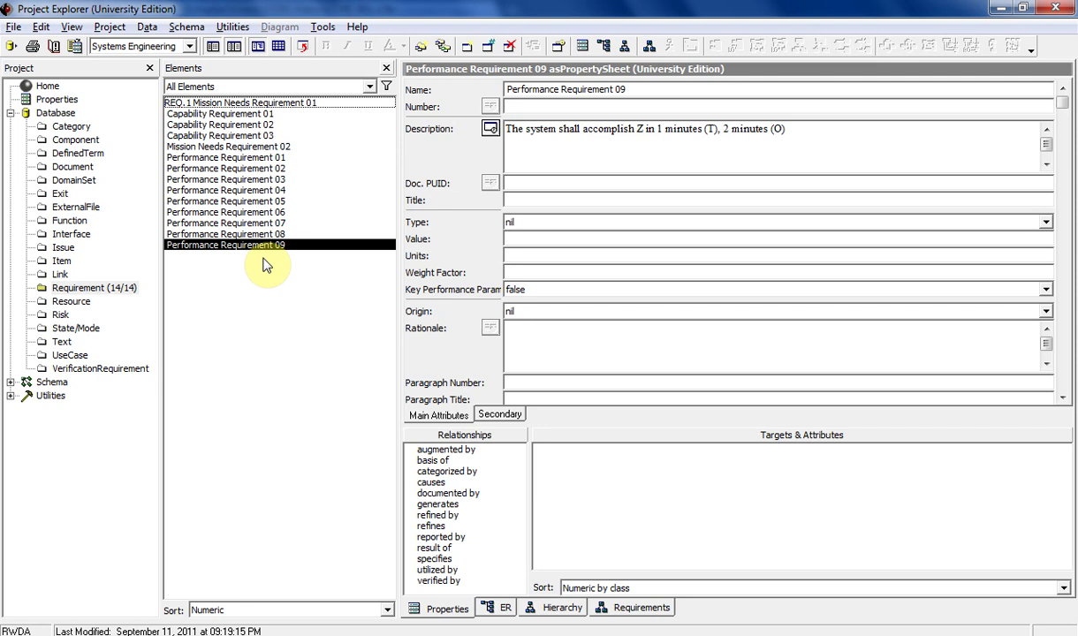
Create a requirement named "Functional Requirement 01" and describe it as "The system shall process data from outside system Delta"
{"action": "right_click", "coordinate": [263, 259]}
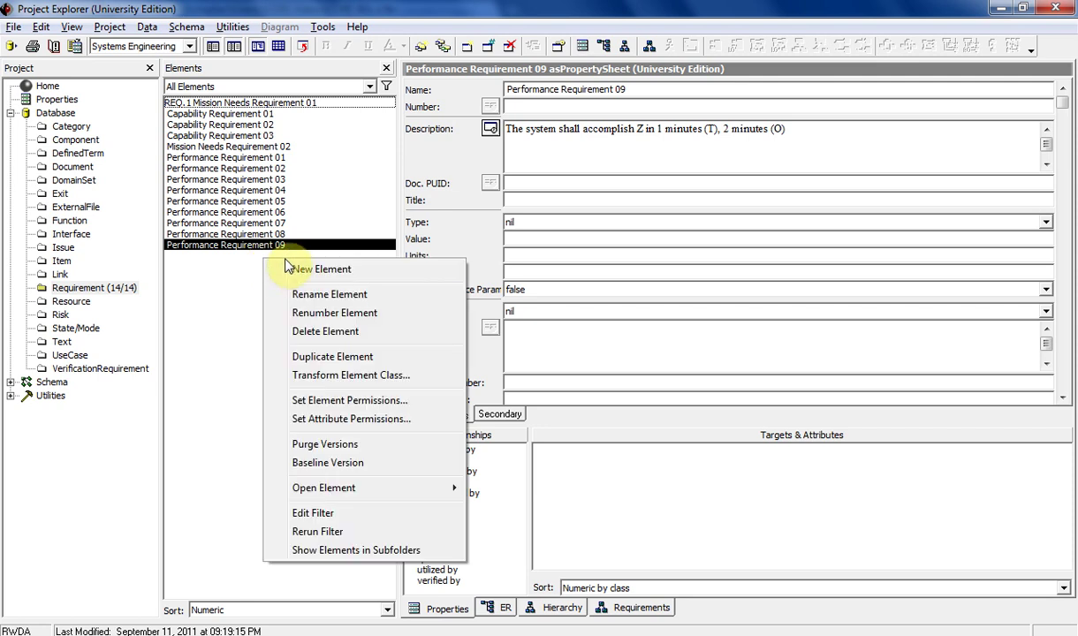
{"action": "left_click", "coordinate": [297, 265]}
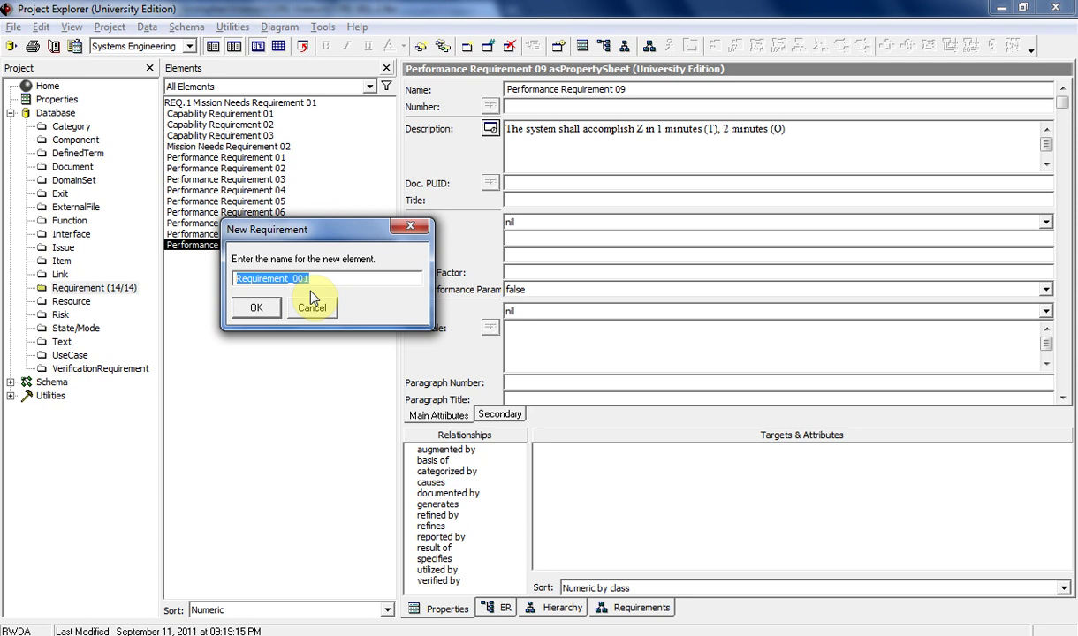
{"action": "type", "text": "Functional Requirement 01"}
{"action": "key", "text": "Return"}
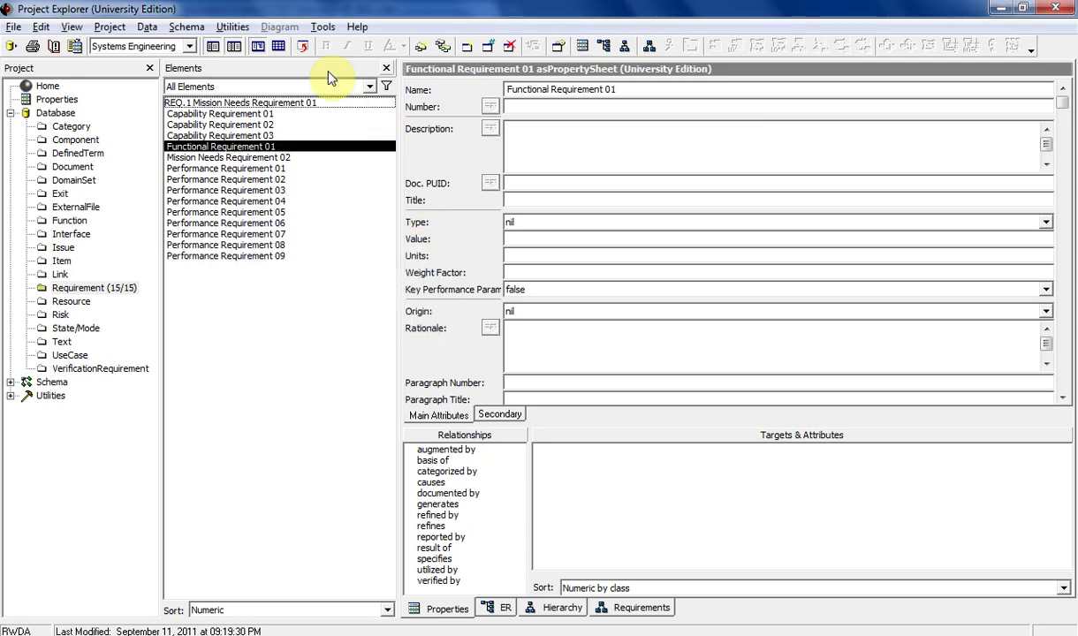
{"action": "left_click", "coordinate": [628, 150]}
{"action": "type", "text": "The system shall pr"}
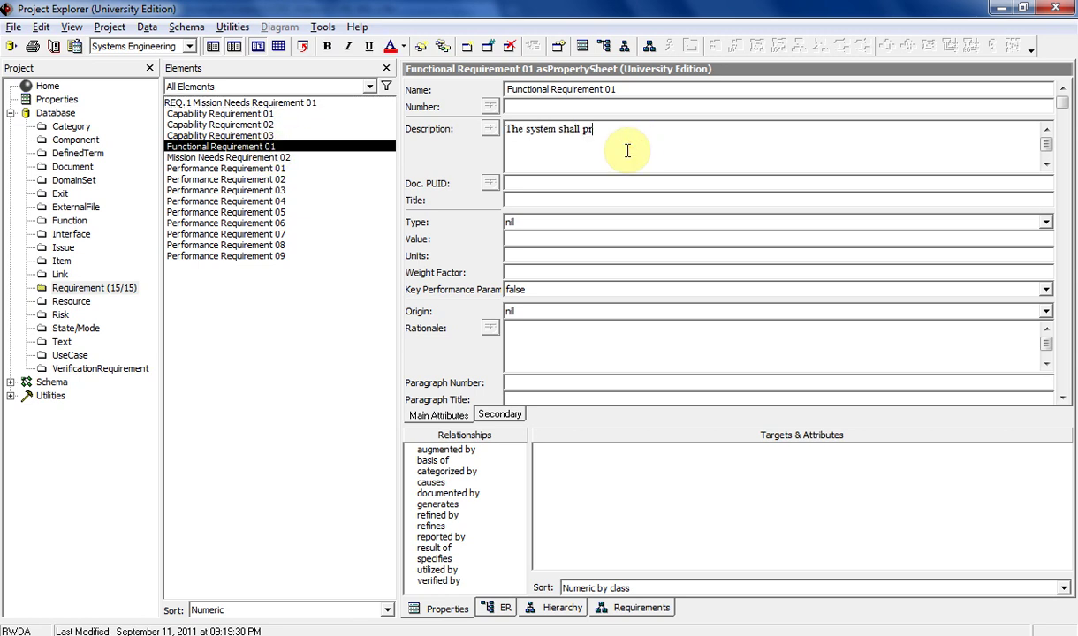
{"action": "type", "text": "ocess data from outside system Delta"}
Duplicate Functional Requirement 01 as "Functional Requirement 02" and change the outside system in its description to Echo
{"action": "right_click", "coordinate": [228, 147]}
{"action": "left_click", "coordinate": [293, 249]}
{"action": "left_click", "coordinate": [334, 280]}
{"action": "double_click", "coordinate": [746, 128]}
{"action": "type", "text": "Echo"}
Create a new requirement element named "Constraint Requirement"
{"action": "right_click", "coordinate": [275, 287]}
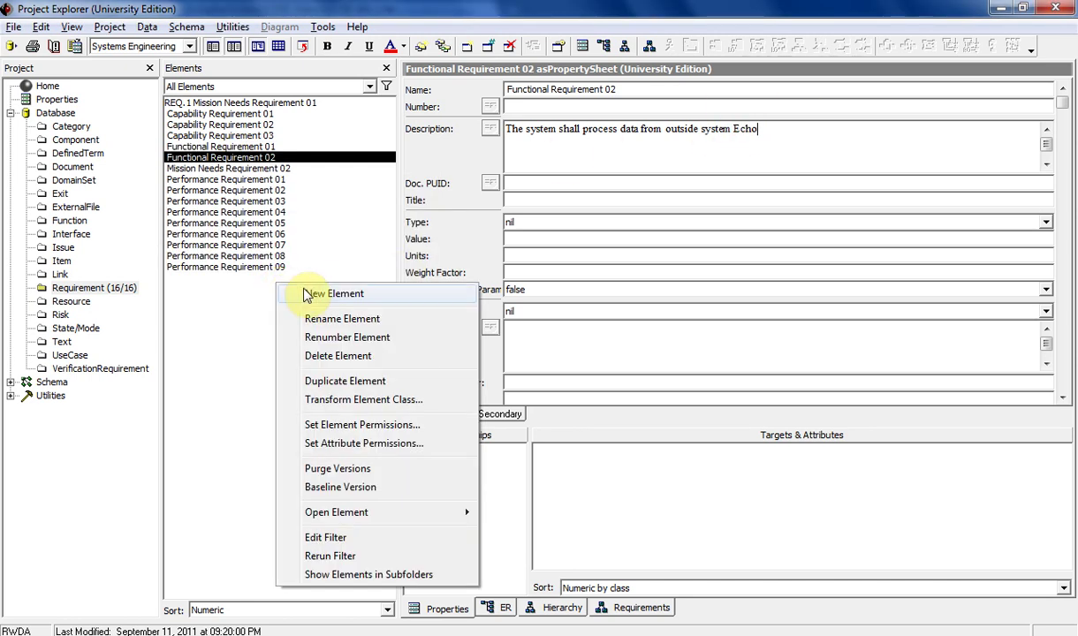
{"action": "left_click", "coordinate": [311, 298]}
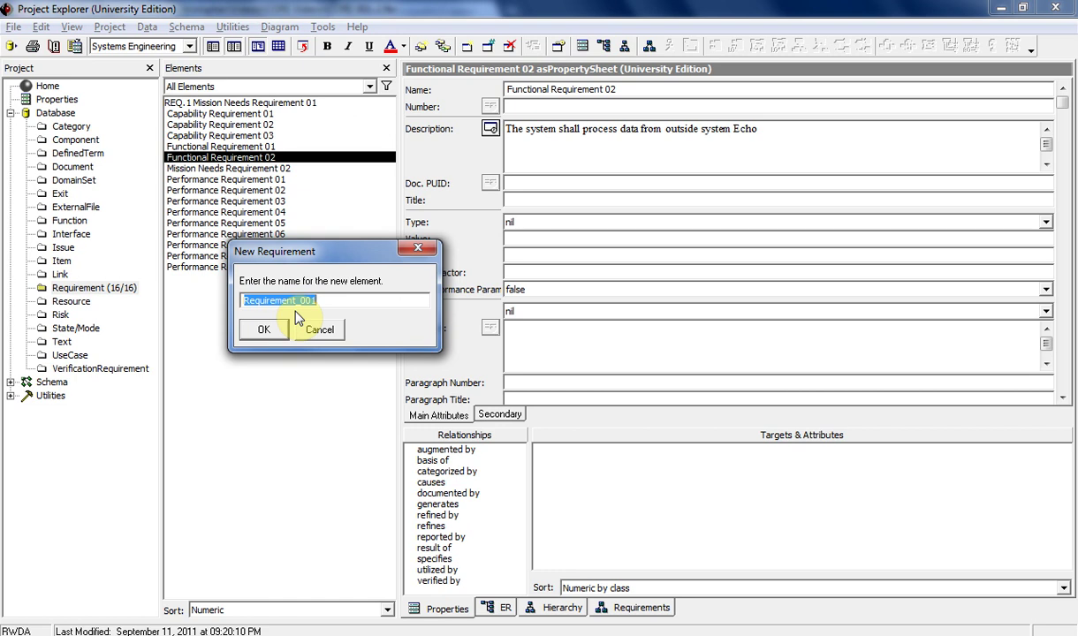
{"action": "type", "text": "Constraint Requirement"}
{"action": "key", "text": "Return"}
Describe Constraint Requirement as "The System and its footprint shall be no larger than a starndard sized Conex Trailer"
{"action": "left_click", "coordinate": [565, 128]}
{"action": "type", "text": "The System shall be no "}
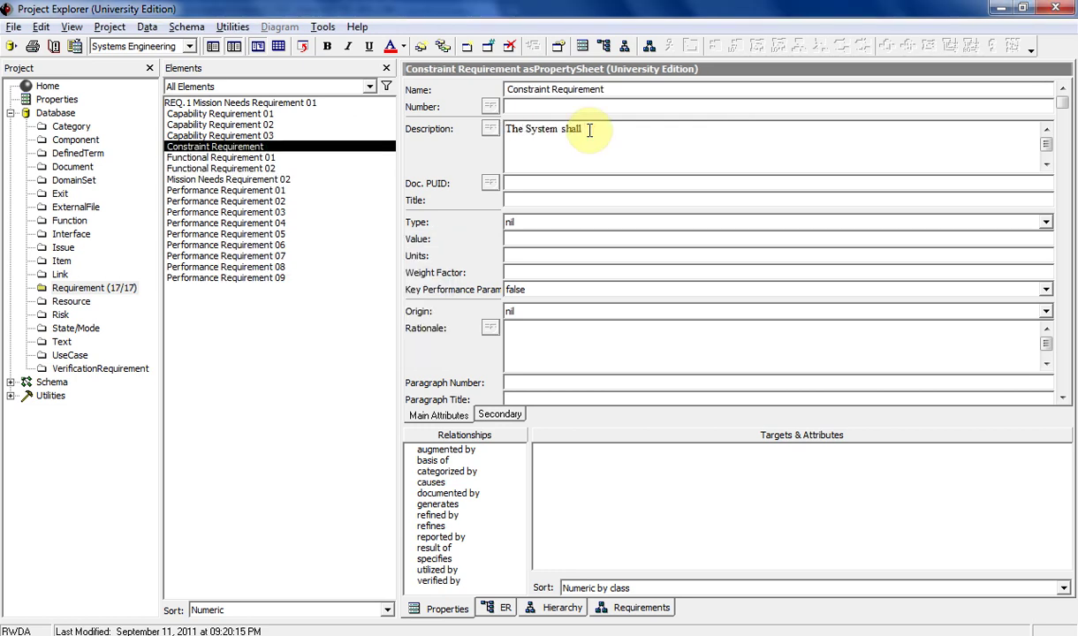
{"action": "type", "text": "larger than a starndard sized Conex Trailer"}
{"action": "left_click", "coordinate": [559, 130]}
{"action": "type", "text": "and its footprint"}
Describe Mission Needs Requirement 01 as "The system is required to accomplish Mission A and B."
{"action": "left_click", "coordinate": [249, 124]}
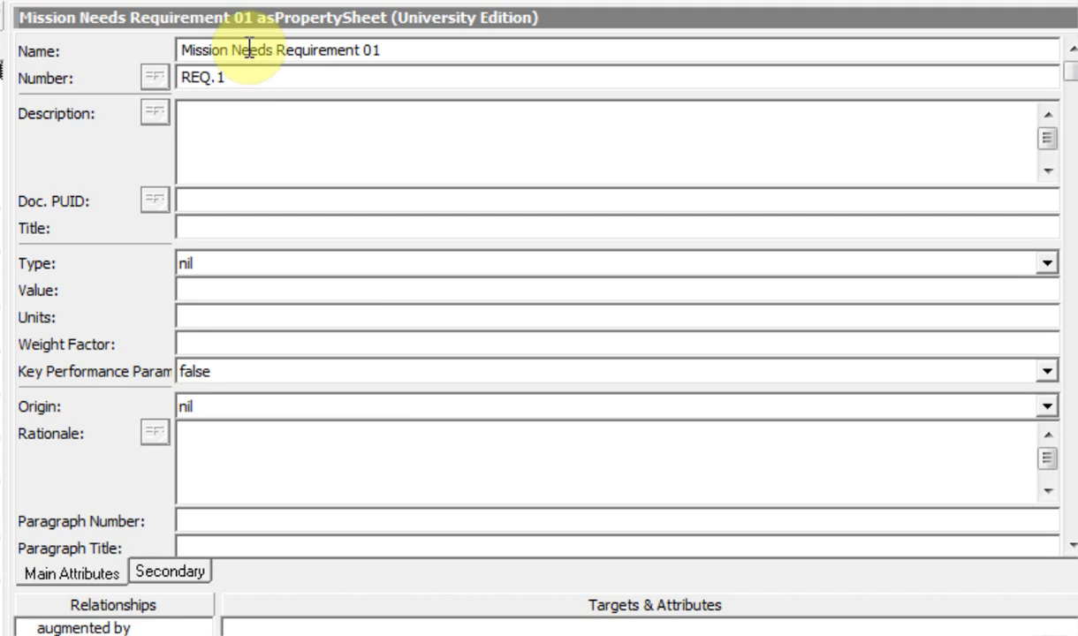
{"action": "triple_click", "coordinate": [397, 44]}
{"action": "left_click", "coordinate": [397, 44]}
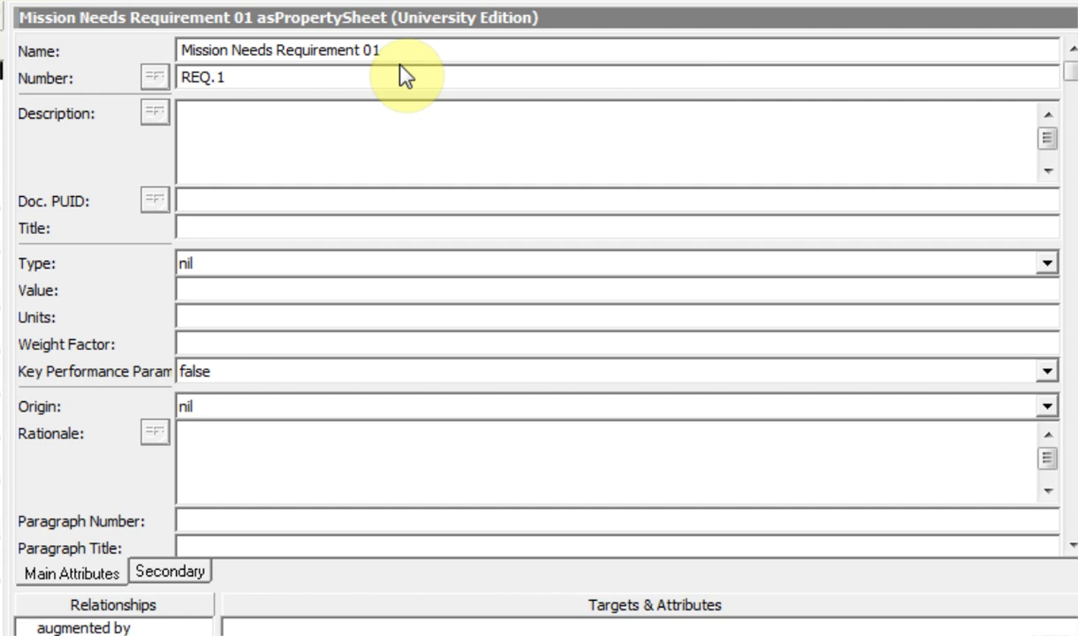
{"action": "left_click", "coordinate": [259, 121]}
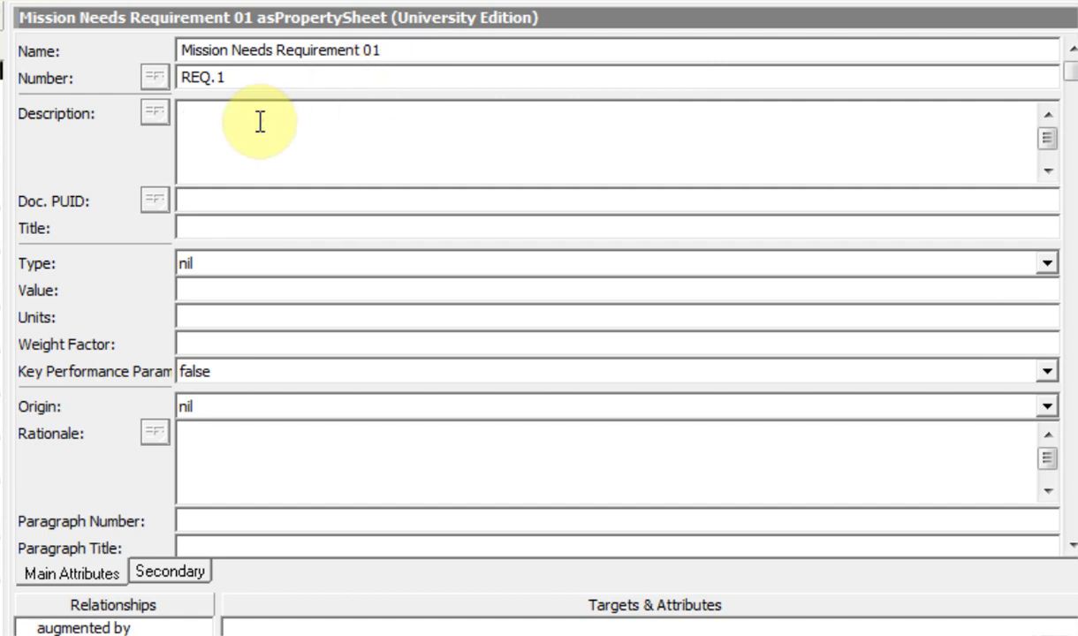
{"action": "type", "text": "The system is requires"}
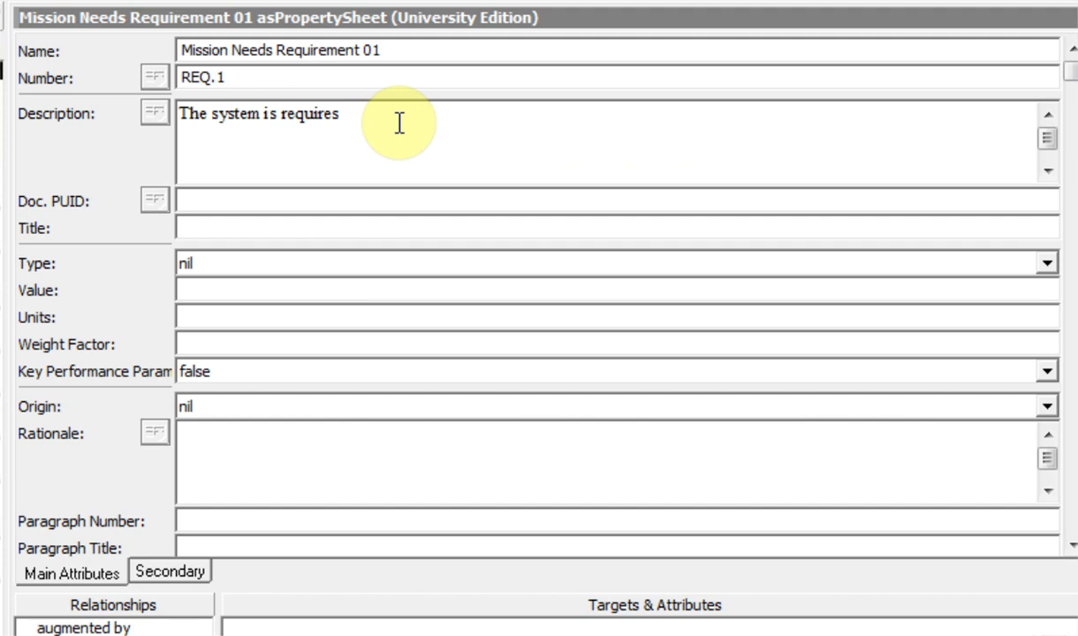
{"action": "key", "text": "BackSpace"}
{"action": "type", "text": "d to accomplish Mission A and B."}
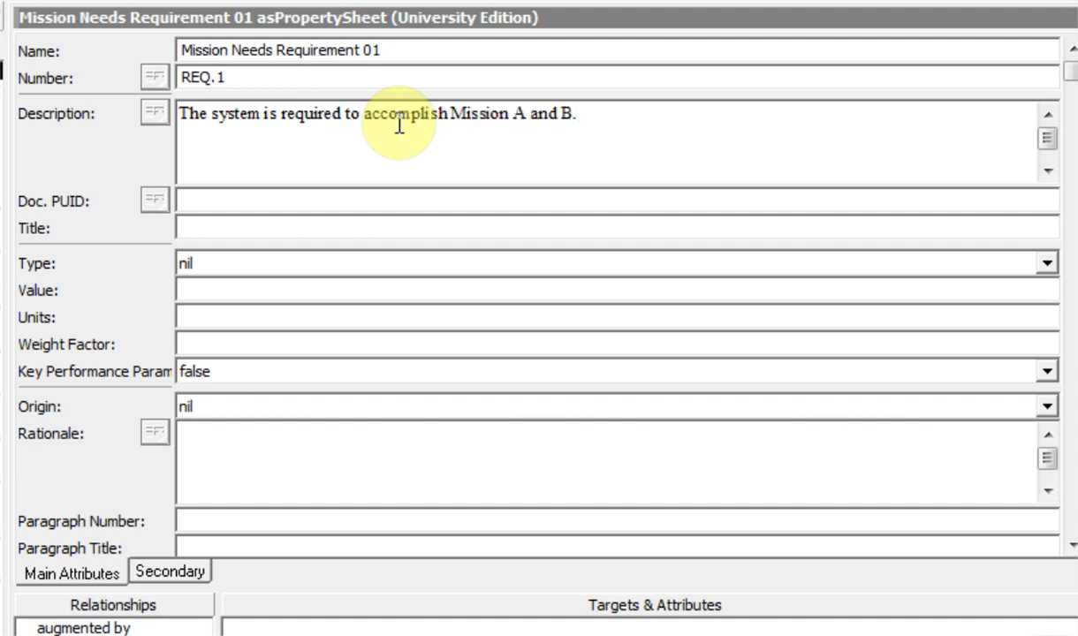